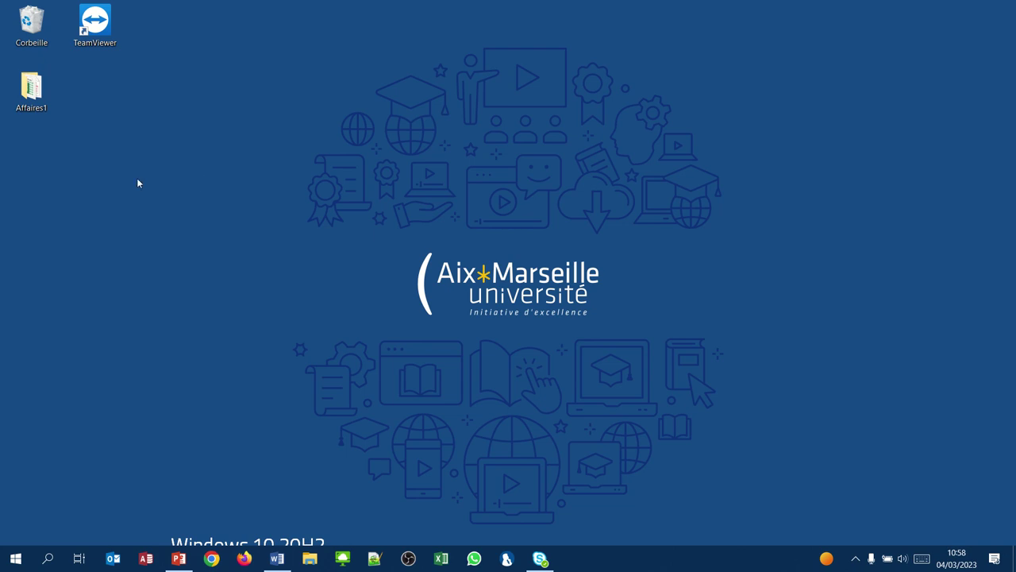
# Examine the contents of the Affaires1 desktop folder and its Materiel subfolder, and close the folder window
pyautogui.doubleClick(34, 91)
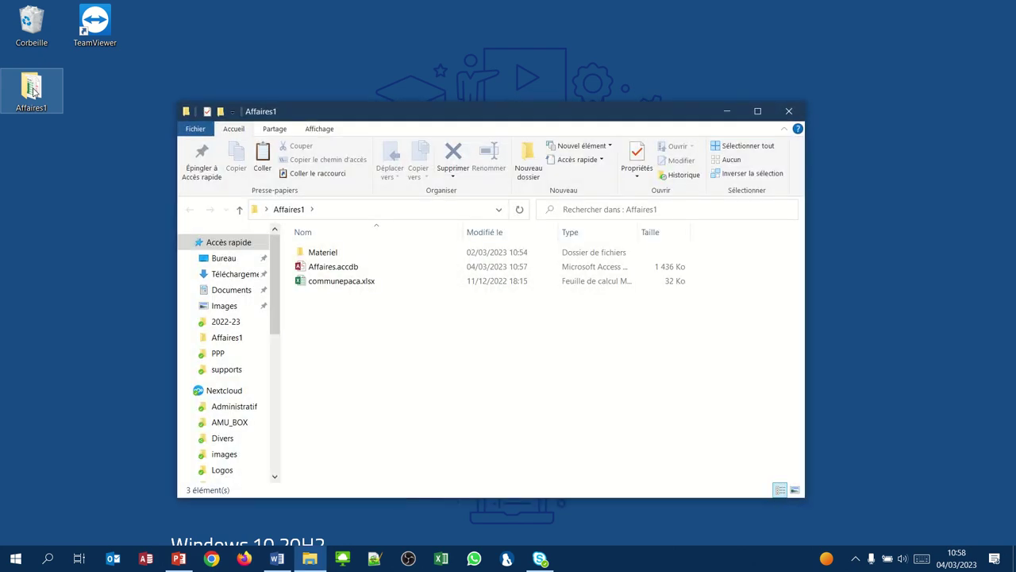
pyautogui.doubleClick(320, 256)
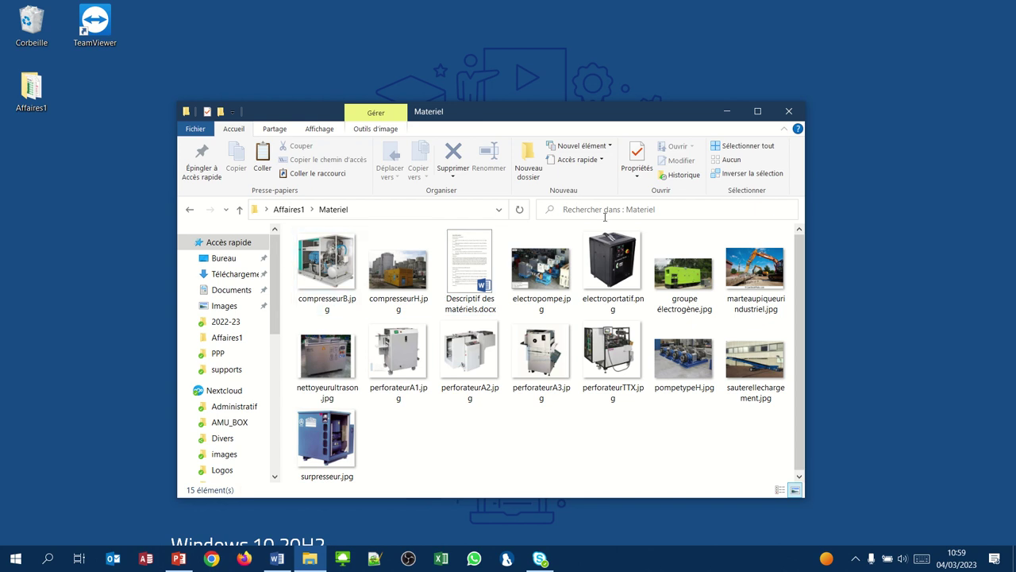
pyautogui.click(191, 210)
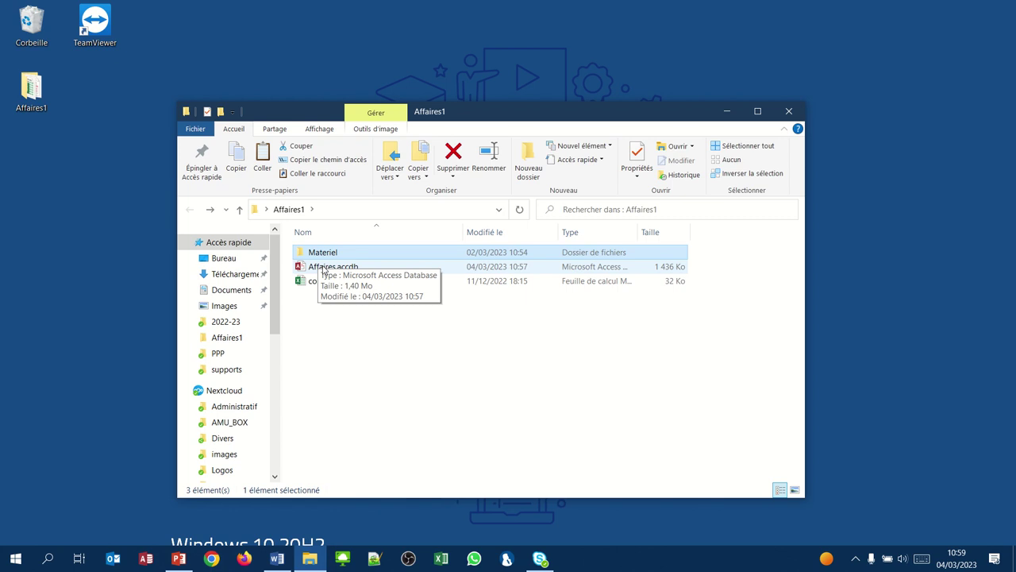
pyautogui.click(786, 113)
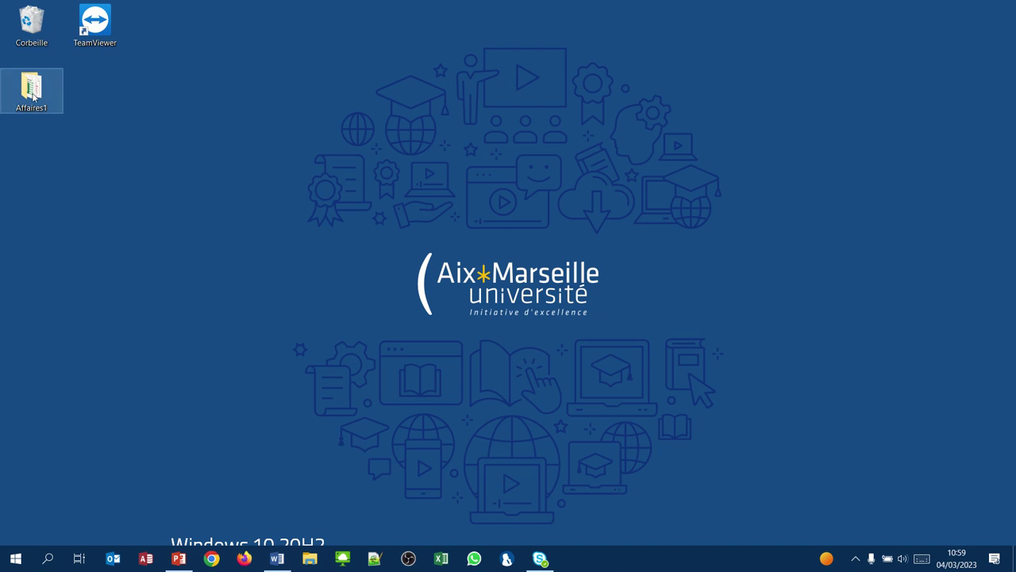
# Delete the Affaires1 folder from the desktop and extract the Affaires1.zip archive within the Téléchargements folder
pyautogui.click(35, 89)
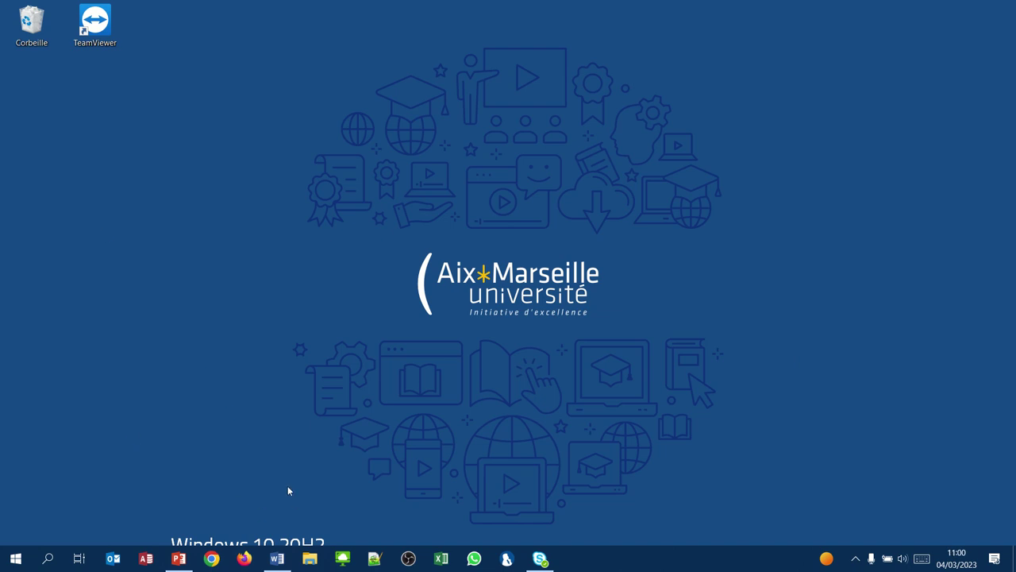
pyautogui.click(310, 558)
pyautogui.click(219, 273)
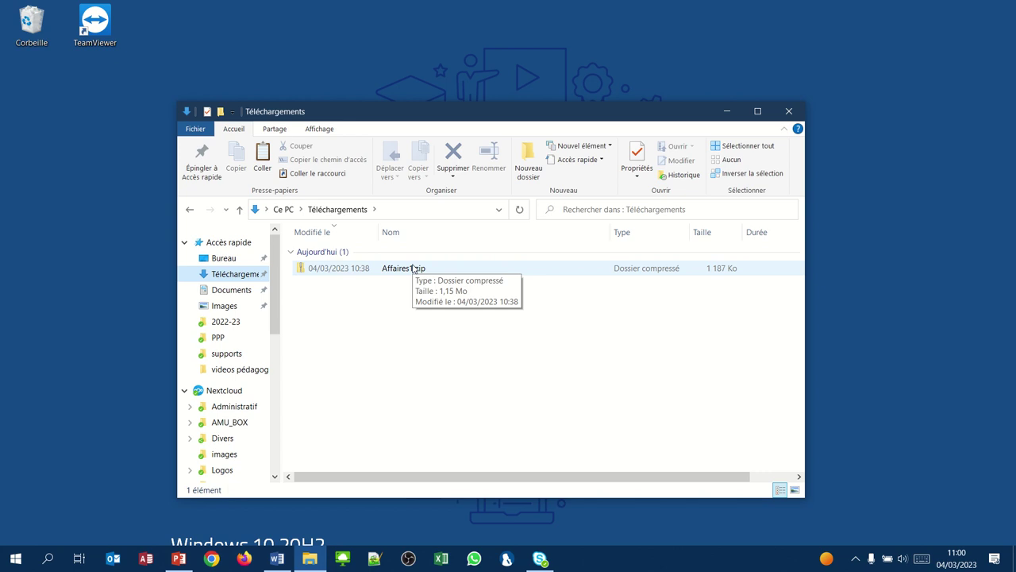
pyautogui.rightClick(337, 272)
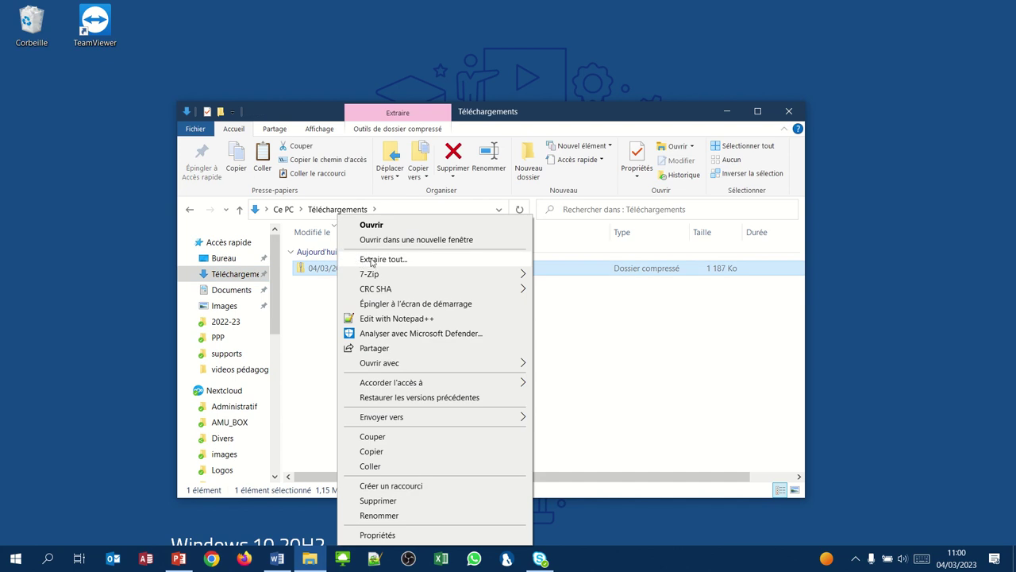
pyautogui.click(371, 260)
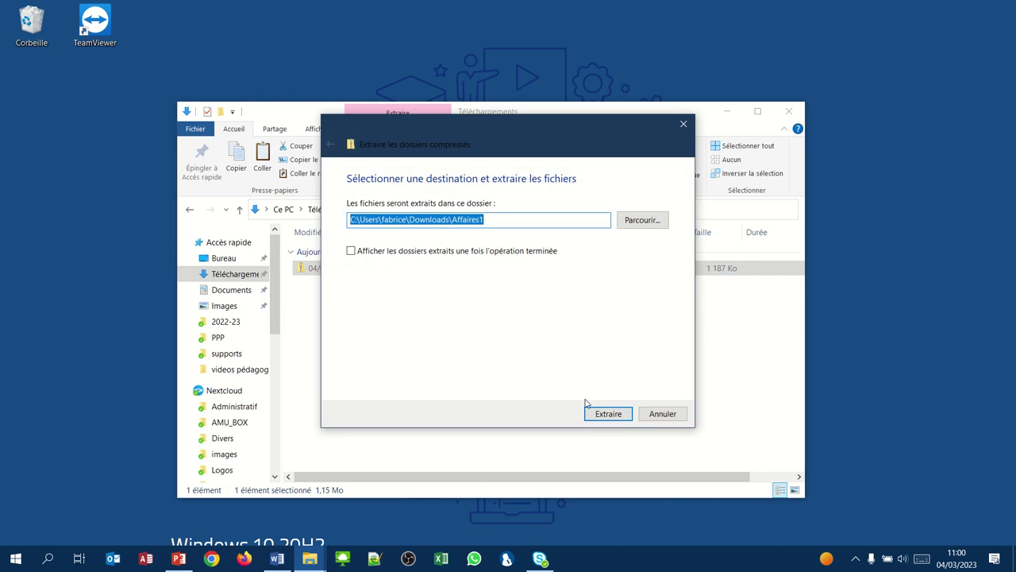
pyautogui.click(608, 412)
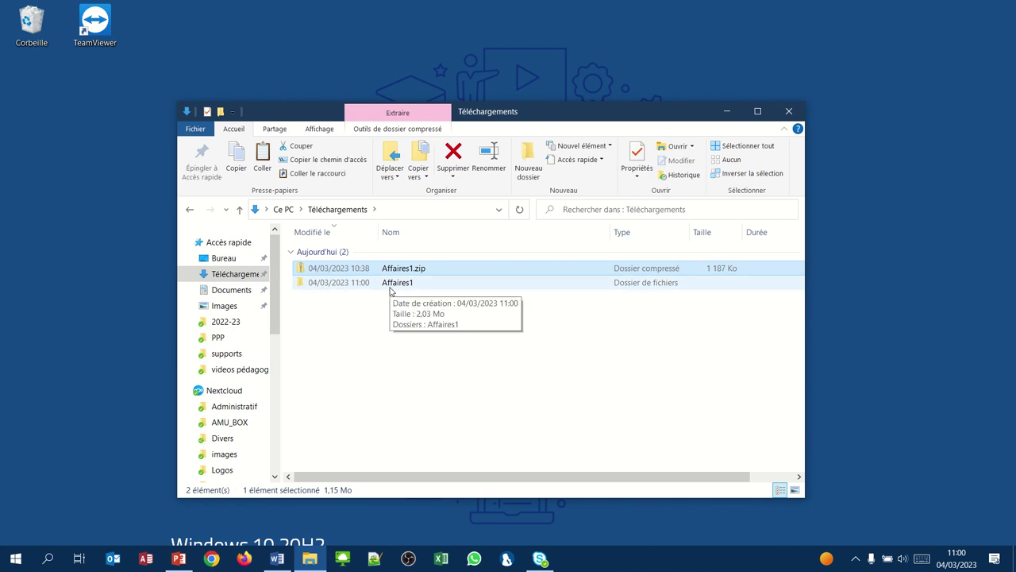
# Move the extracted Affaires1 folder to the desktop and bring its nested Affaires1 folder out onto the desktop
pyautogui.moveTo(391, 289); pyautogui.dragTo(99, 192)
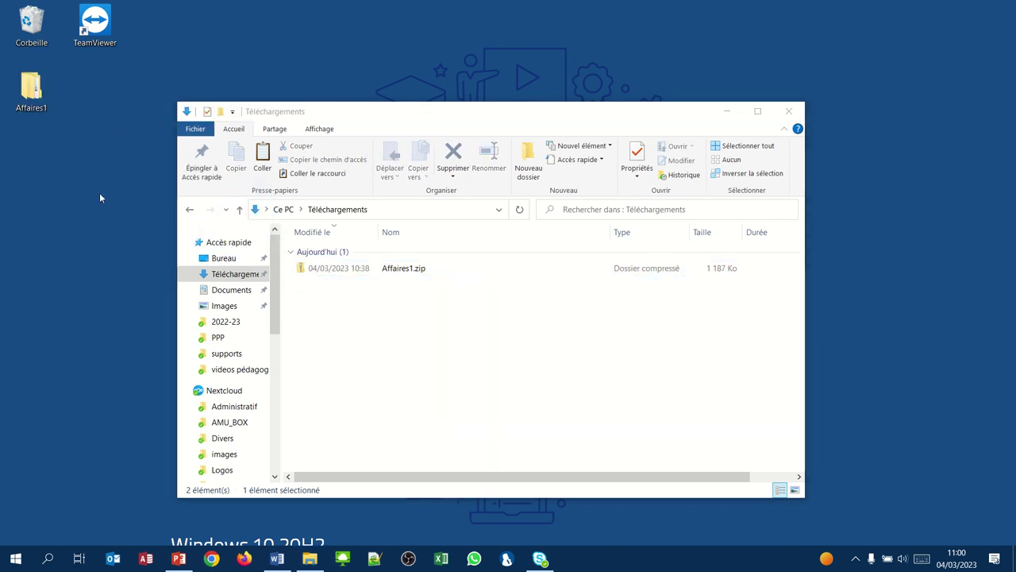
pyautogui.click(789, 111)
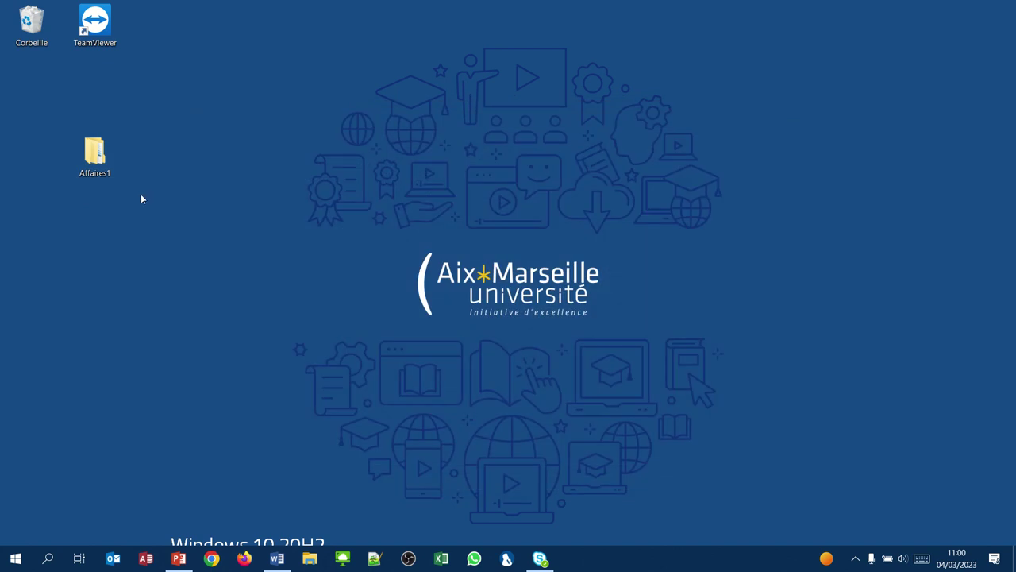
pyautogui.doubleClick(97, 156)
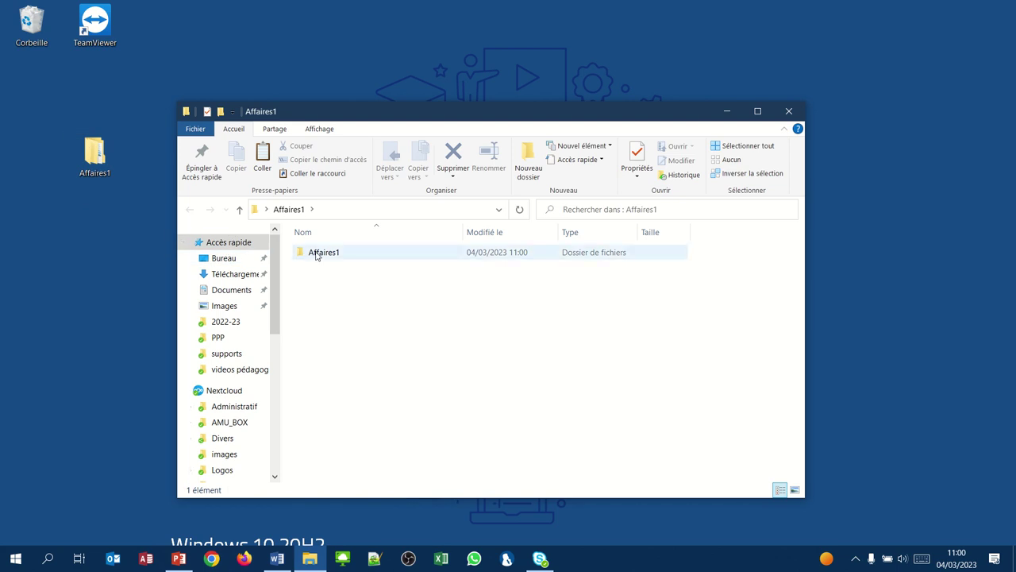
pyautogui.moveTo(317, 256)
pyautogui.moveTo(317, 255); pyautogui.dragTo(90, 246)
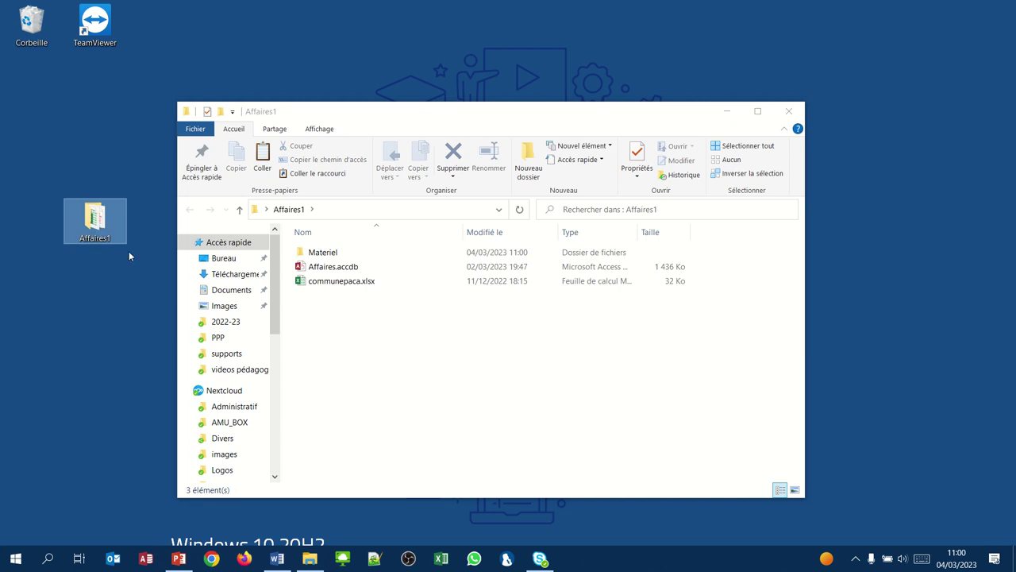
pyautogui.moveTo(103, 213)
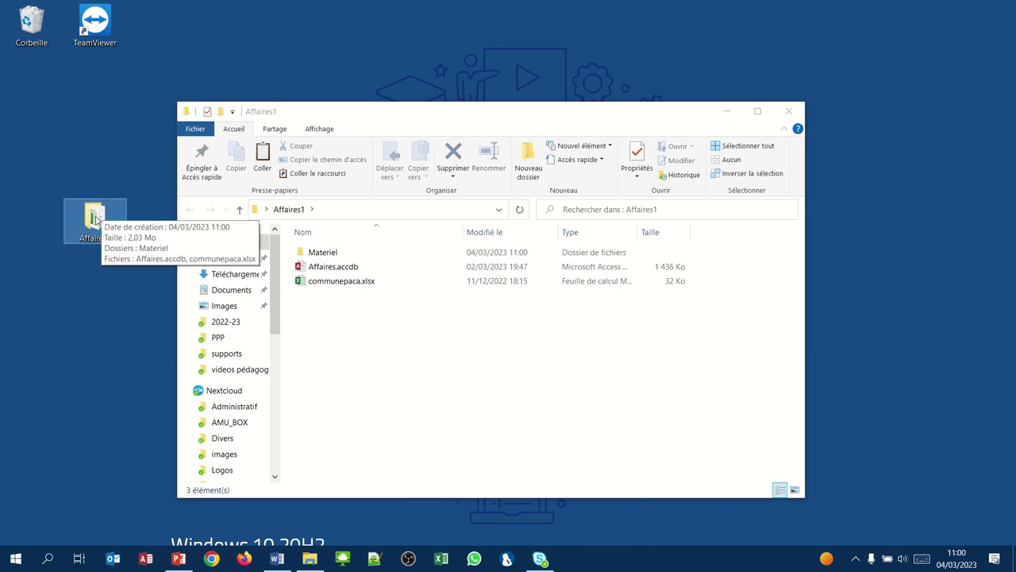
pyautogui.click(788, 112)
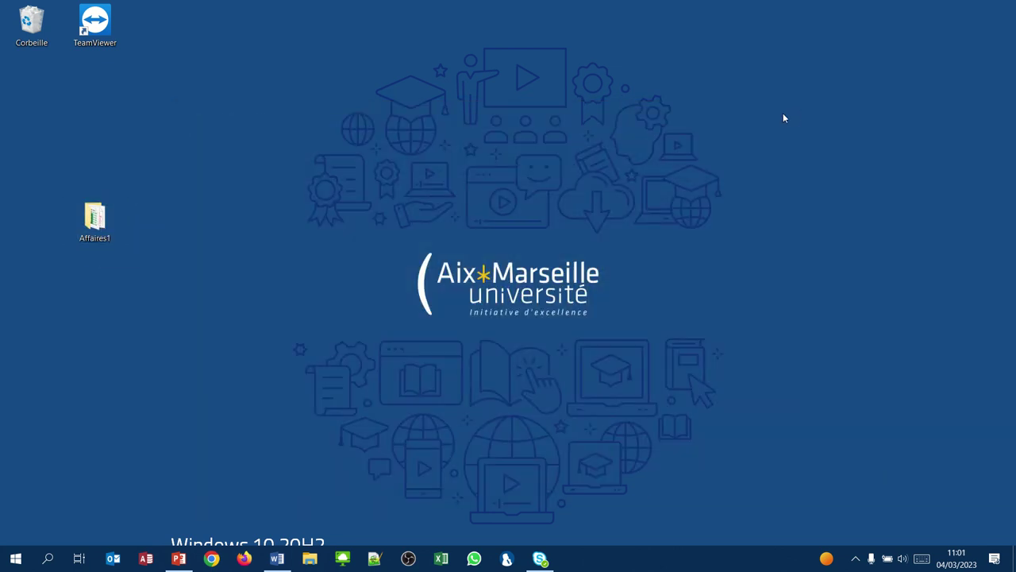
# Open the Affaires.accdb database from the Affaires1 desktop folder in Access and enable its active content
pyautogui.doubleClick(104, 222)
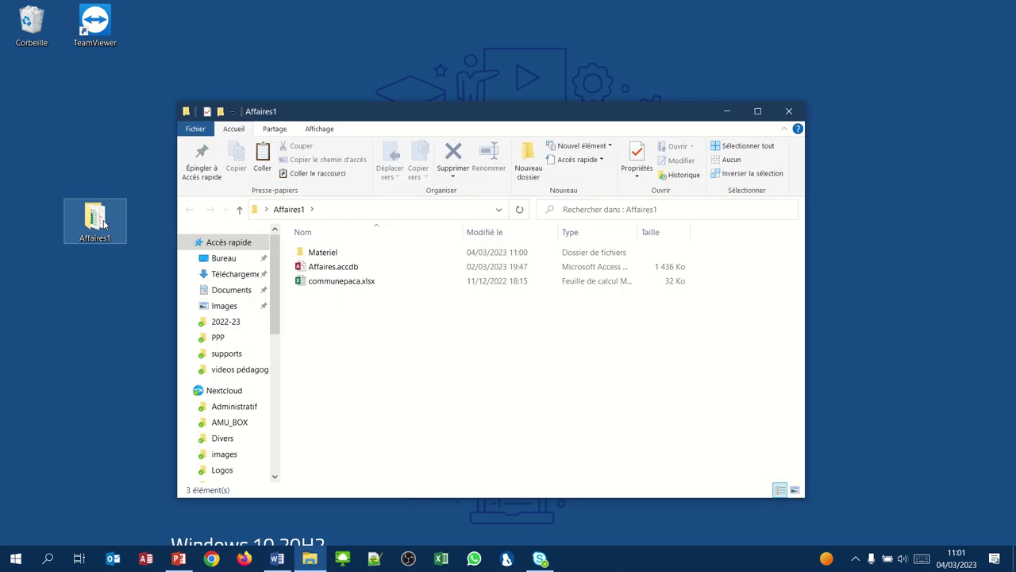
pyautogui.doubleClick(330, 267)
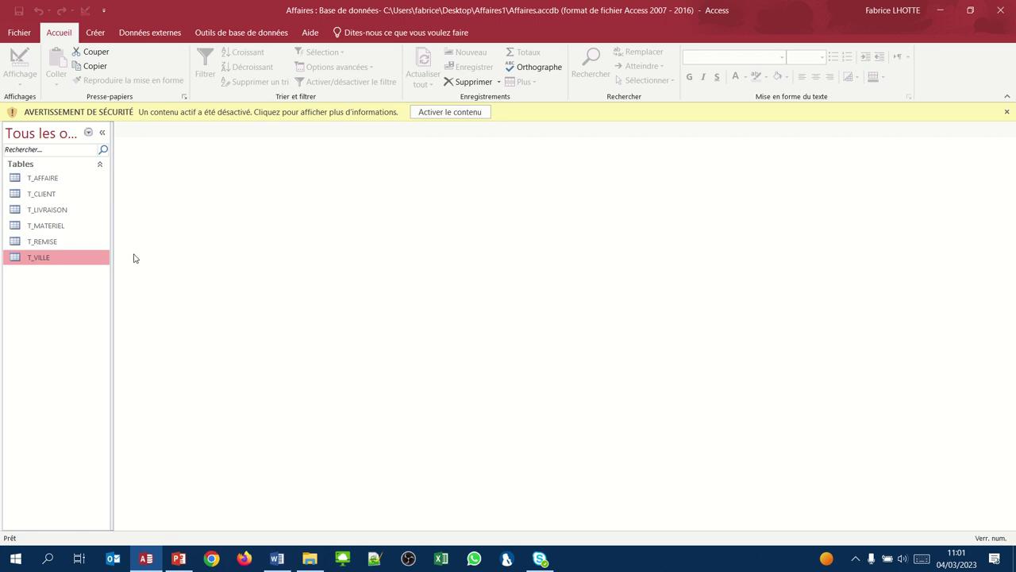
pyautogui.moveTo(30, 192); pyautogui.dragTo(26, 202)
pyautogui.click(446, 112)
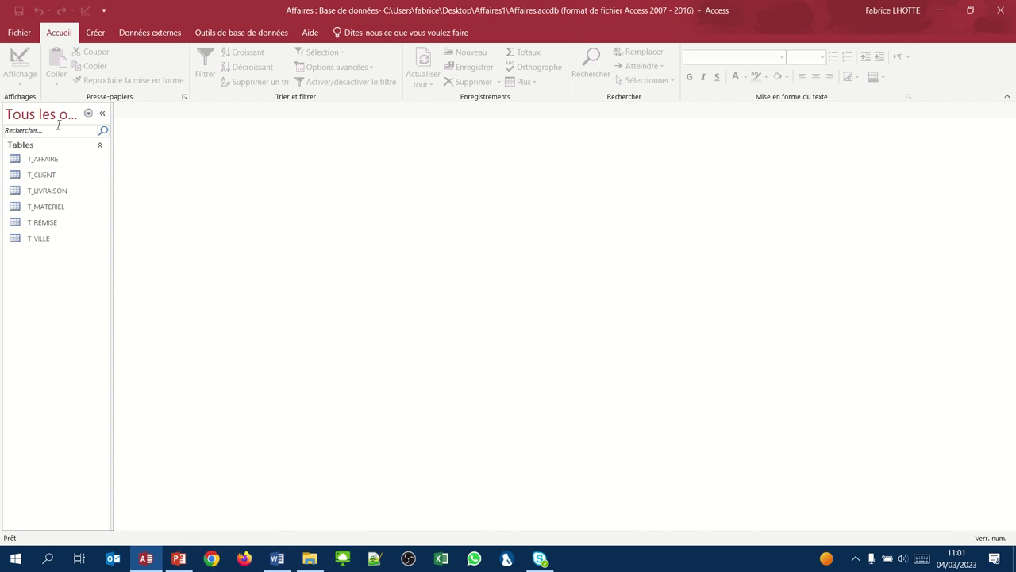
# Examine the columns and records of the T_CLIENT table in its datasheet, and close the table
pyautogui.doubleClick(32, 175)
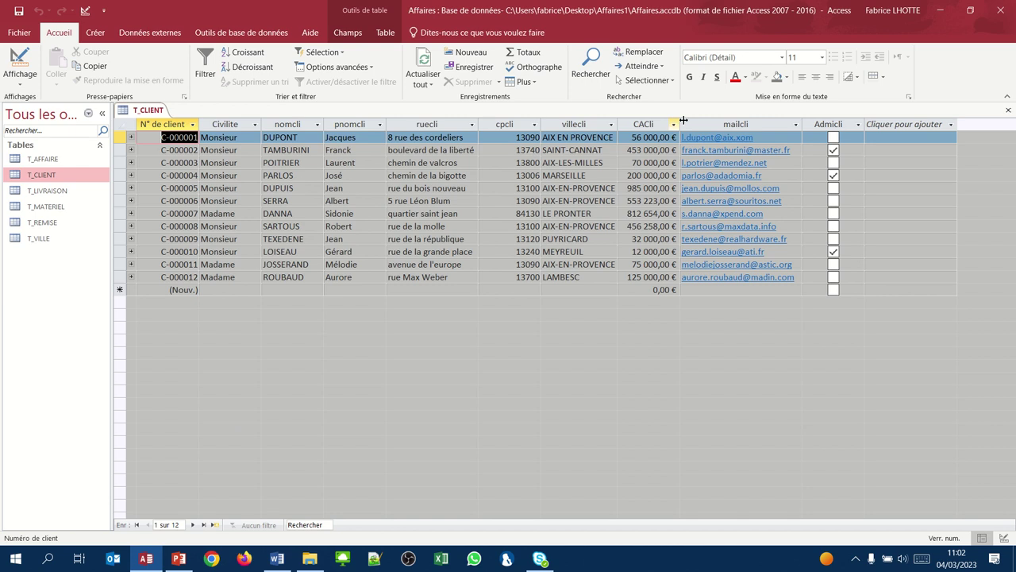
pyautogui.click(1007, 110)
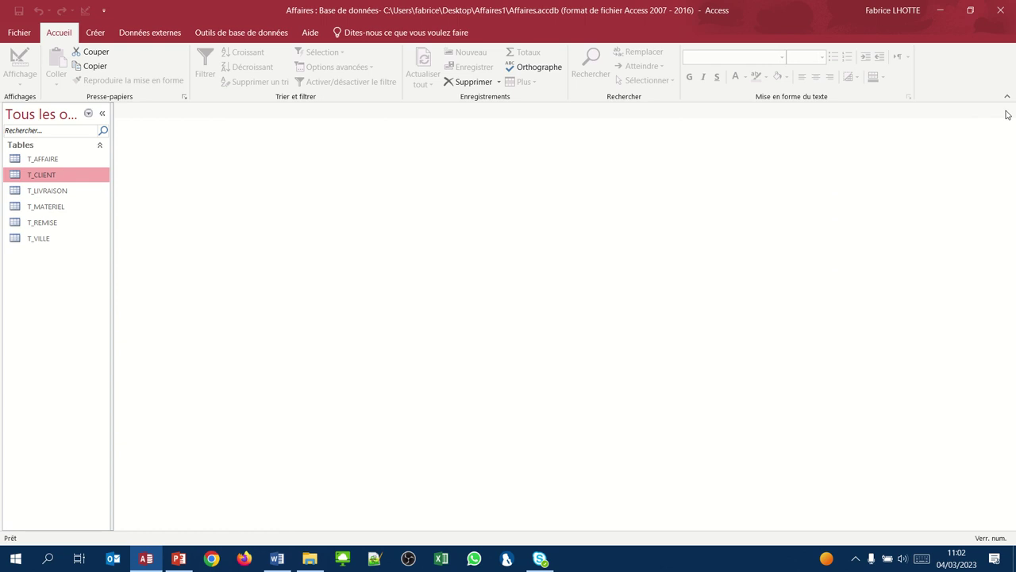
pyautogui.doubleClick(54, 175)
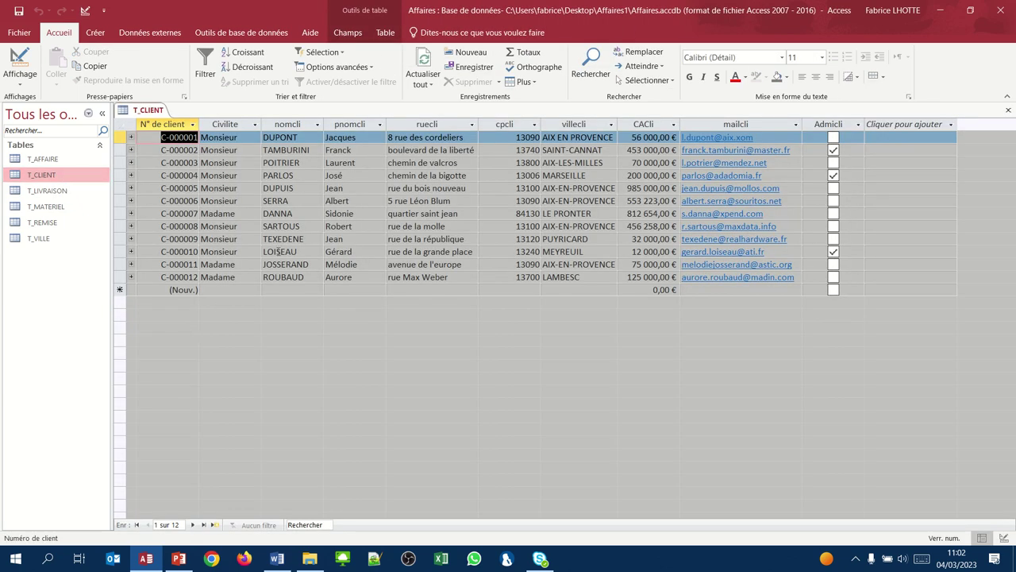
pyautogui.click(120, 130)
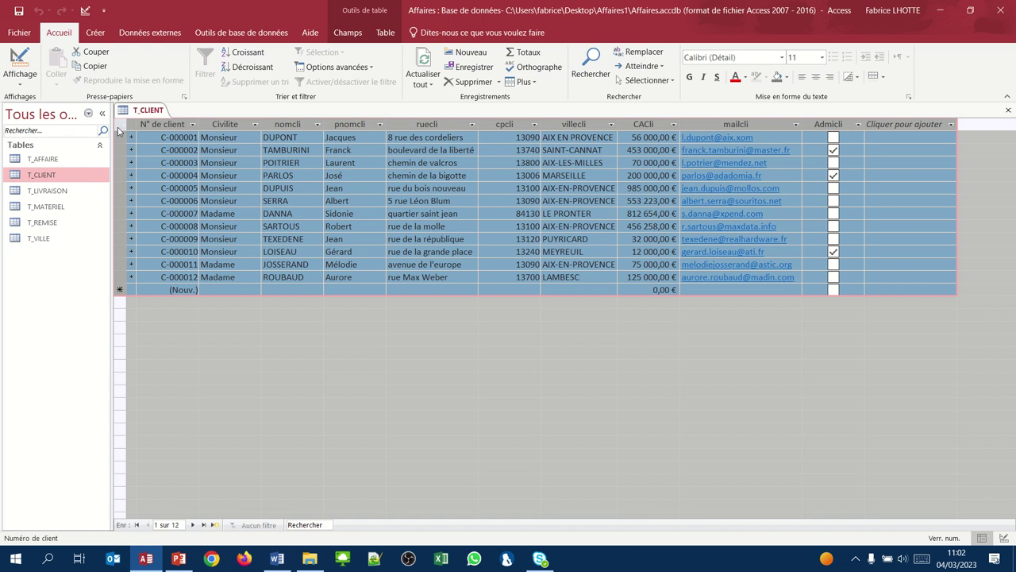
pyautogui.click(1008, 112)
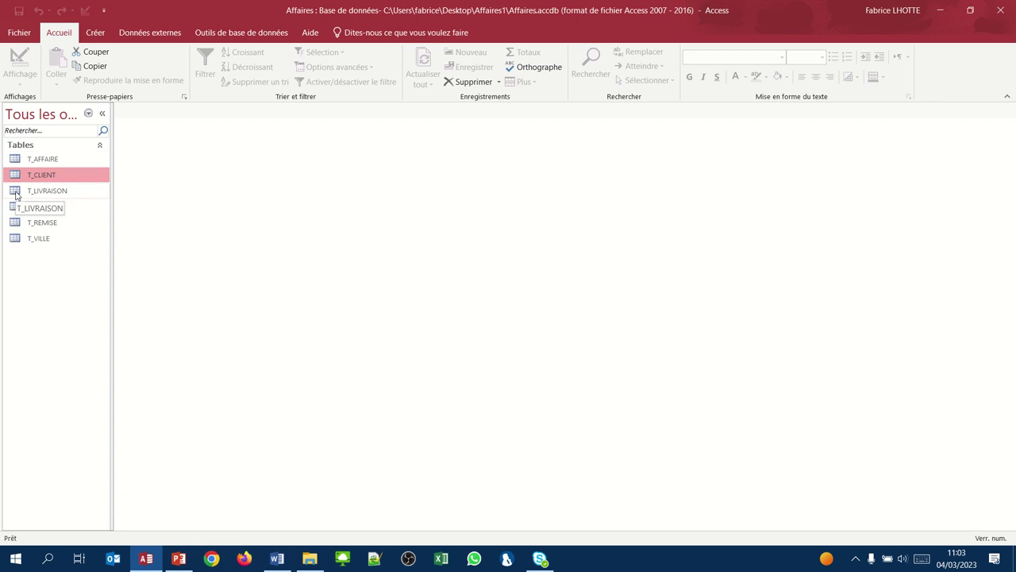
# Create a new query in design mode based on the T_CLIENT table
pyautogui.click(88, 38)
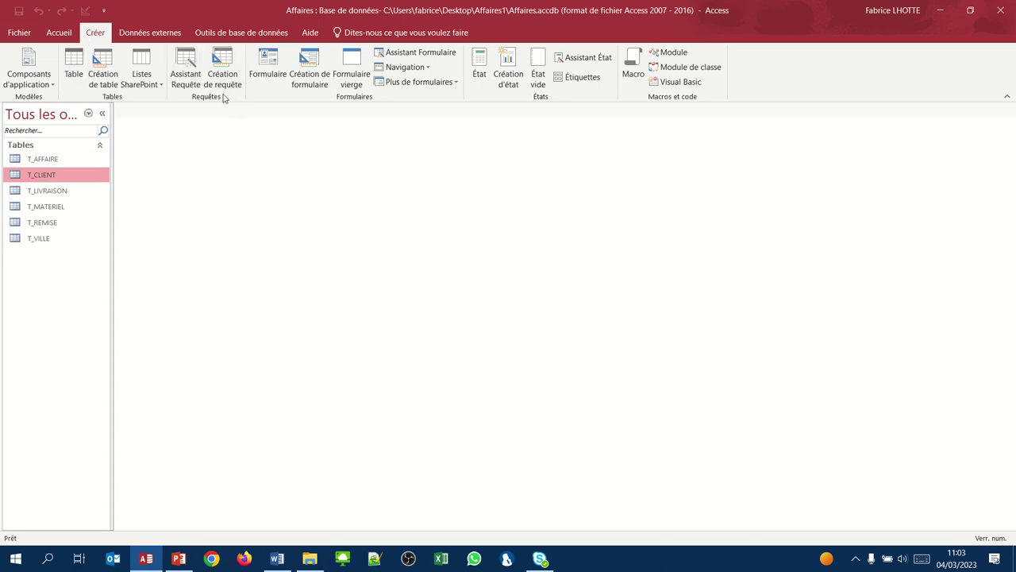
pyautogui.click(230, 65)
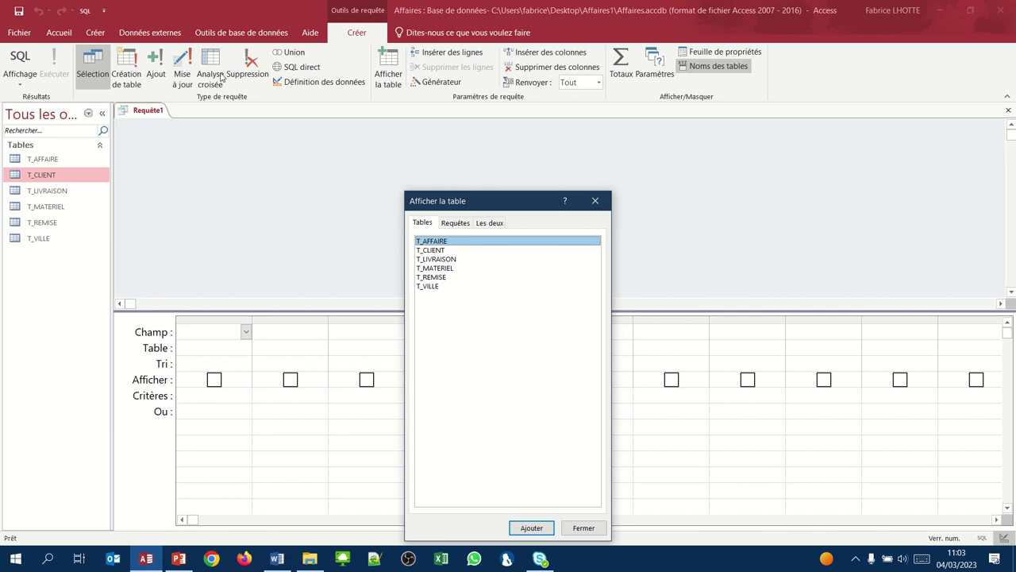
pyautogui.click(435, 251)
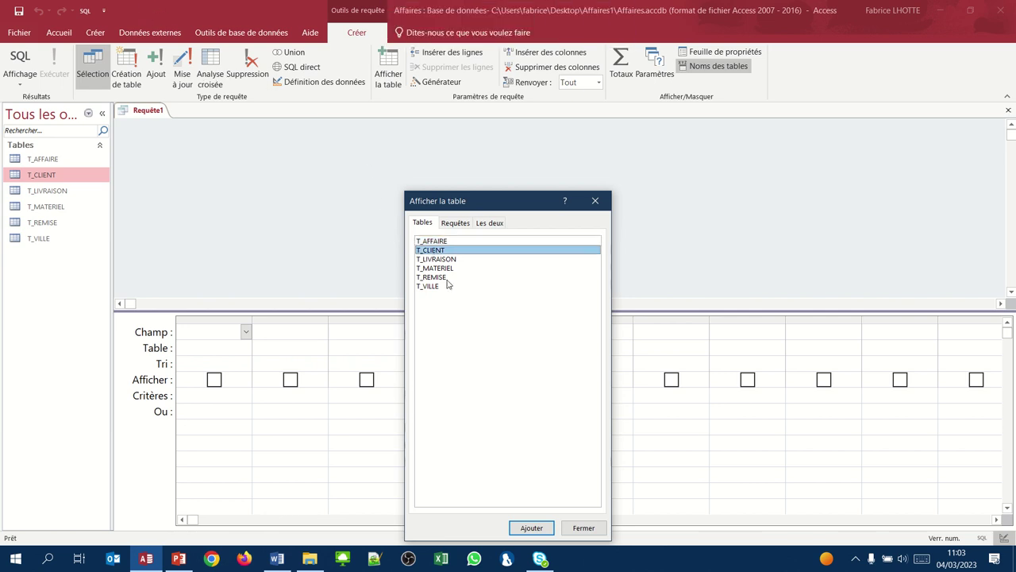
pyautogui.click(523, 527)
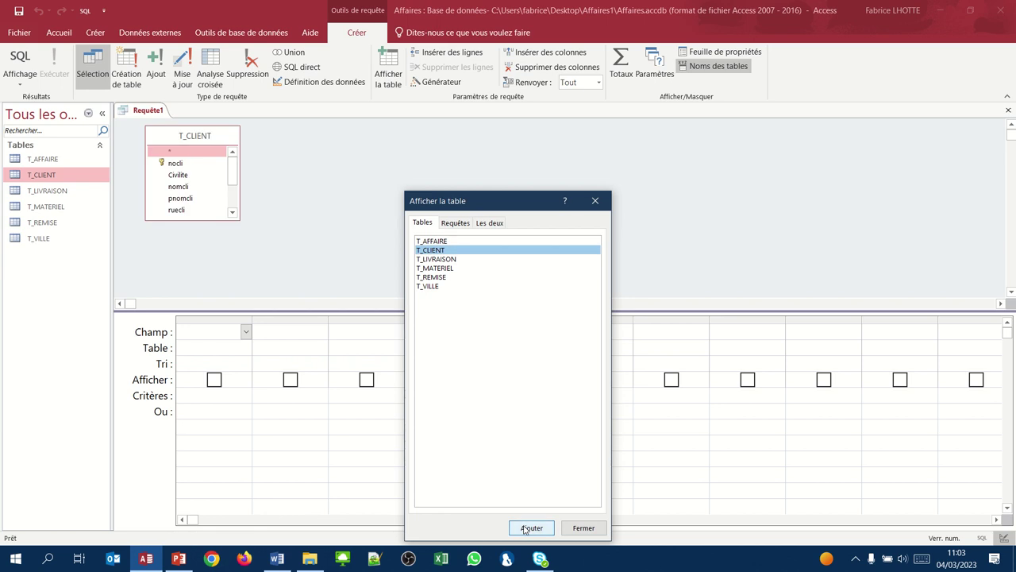
pyautogui.click(584, 528)
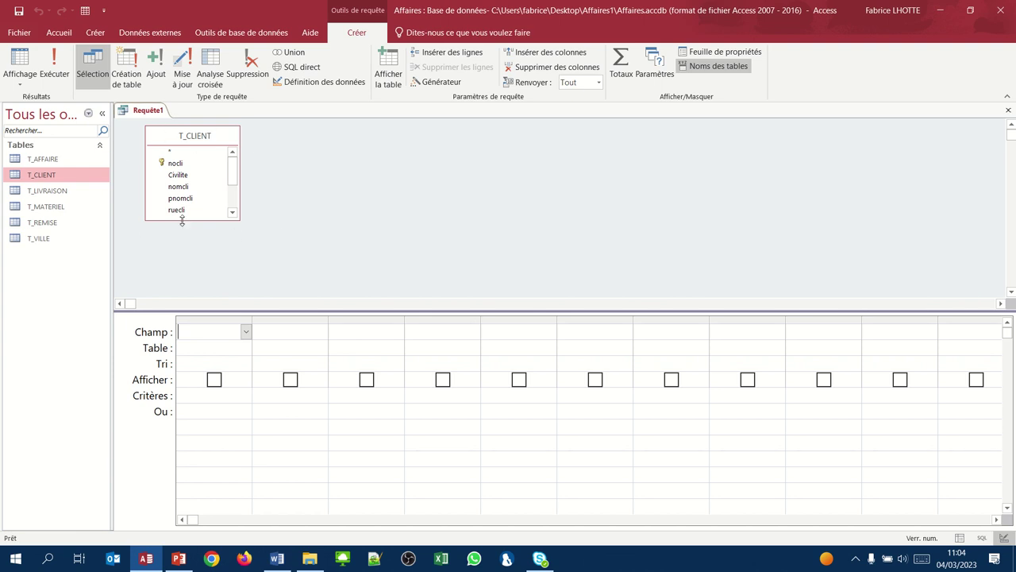
# Add all T_CLIENT fields to the query with the asterisk, check the resulting datasheet and return to the design
pyautogui.doubleClick(173, 154)
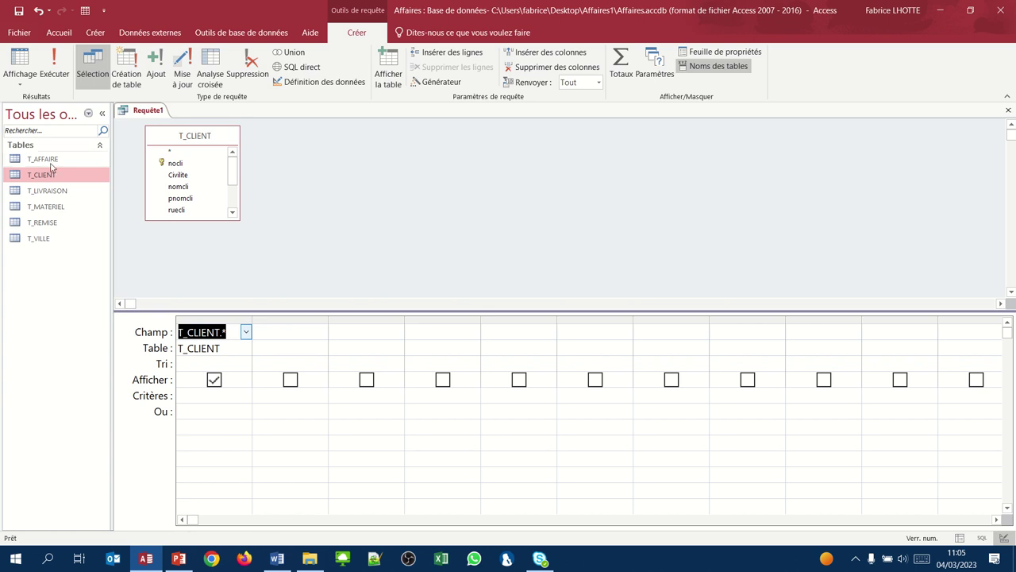
pyautogui.click(20, 62)
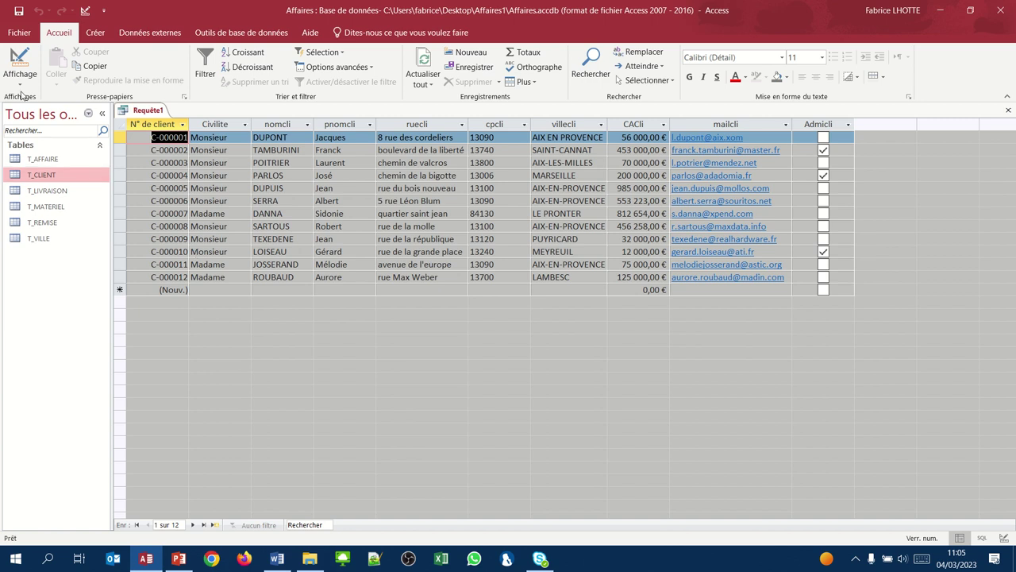
pyautogui.click(14, 64)
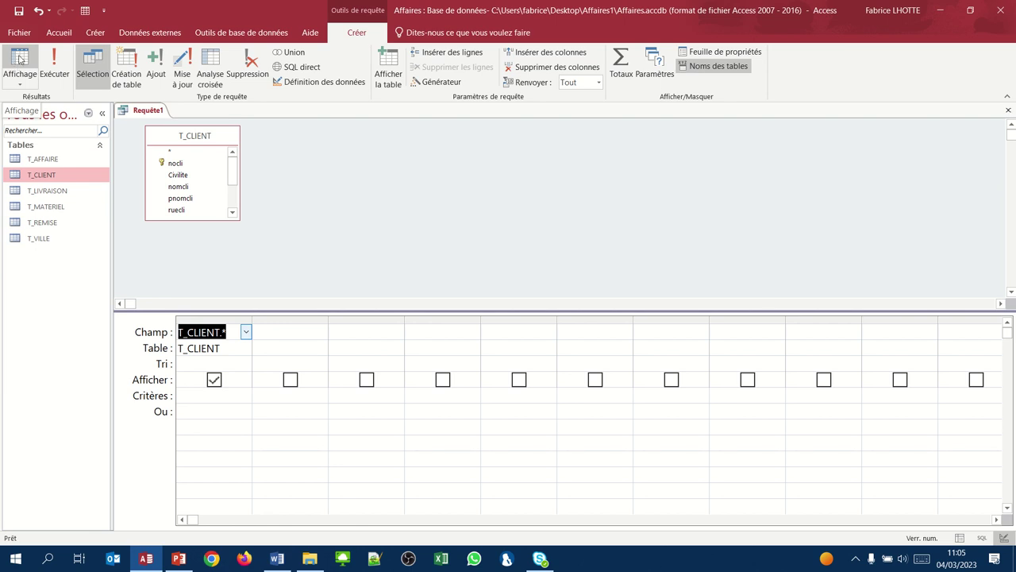
# Replace the T_CLIENT table with the T_MATERIEL table as the source of the query design
pyautogui.click(176, 137)
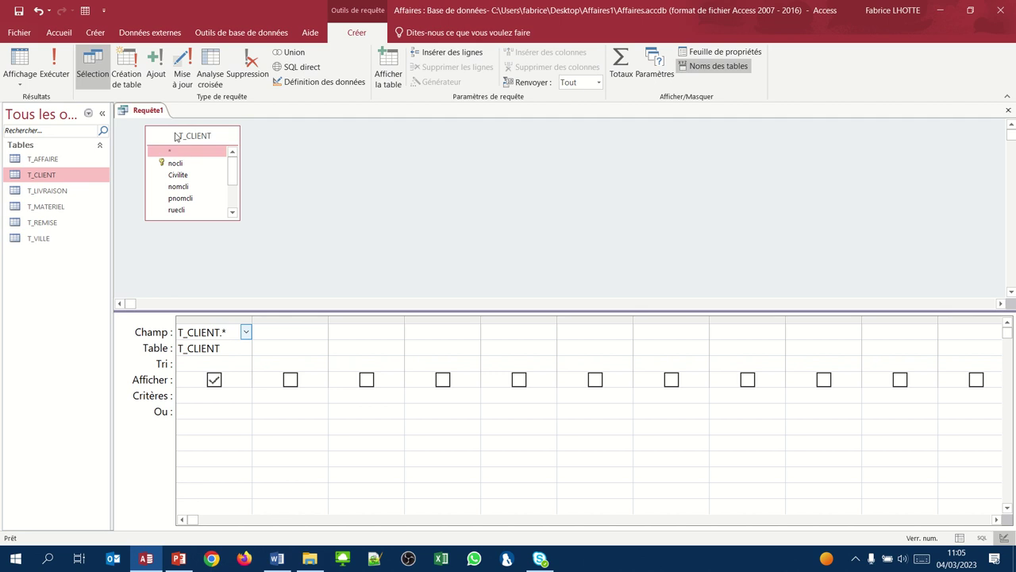
pyautogui.press('Delete')
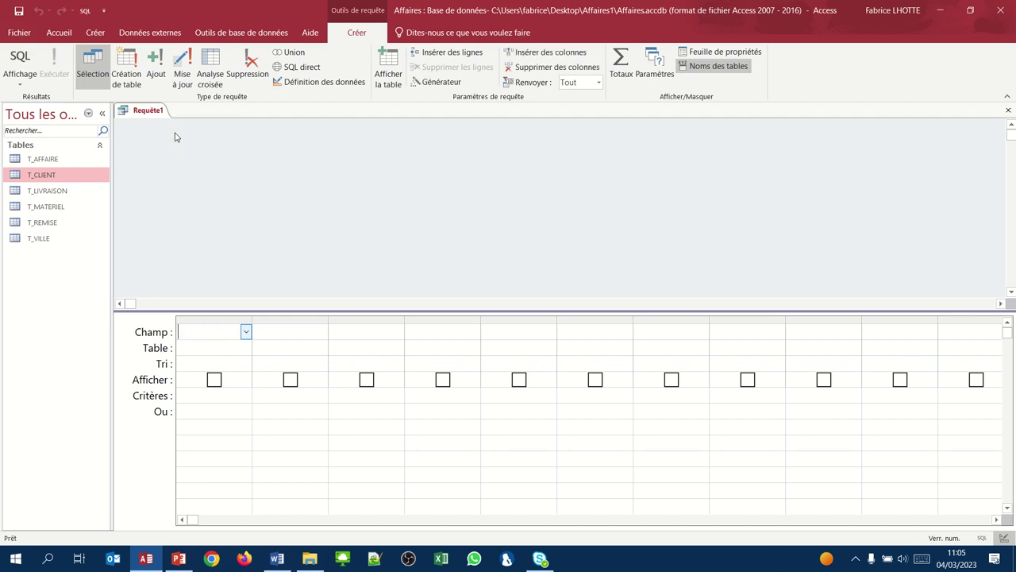
pyautogui.rightClick(212, 205)
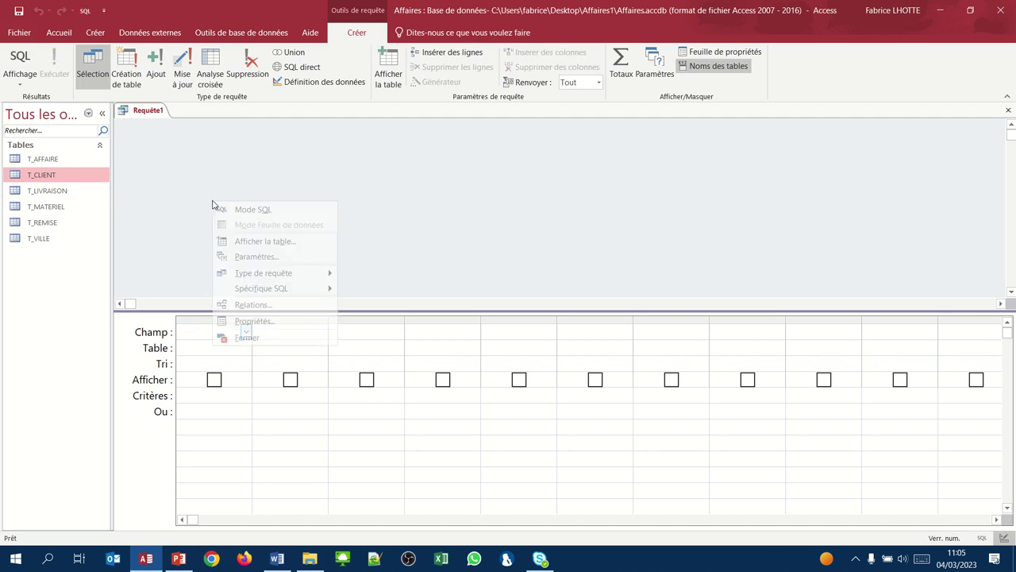
pyautogui.click(243, 242)
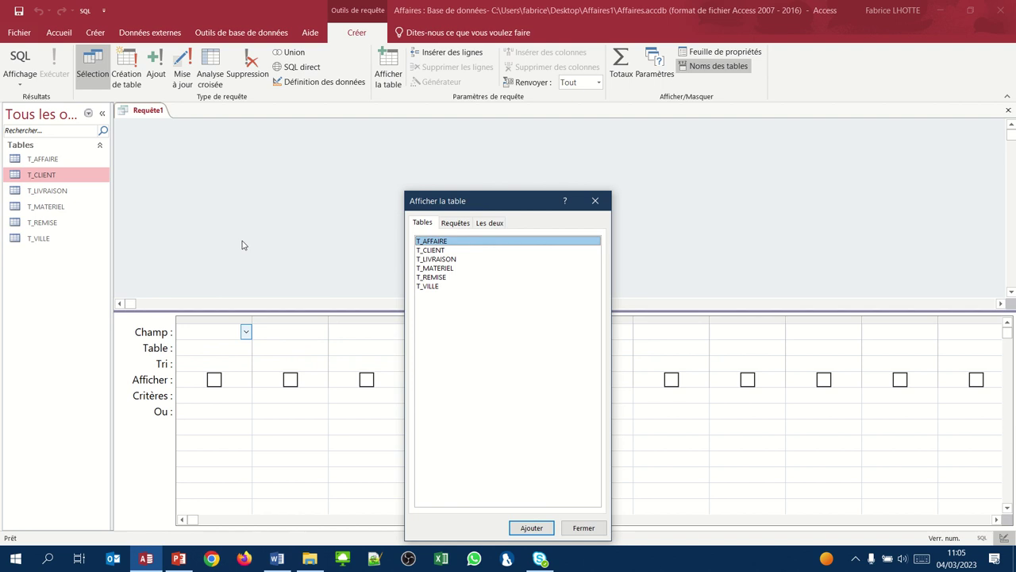
pyautogui.click(433, 270)
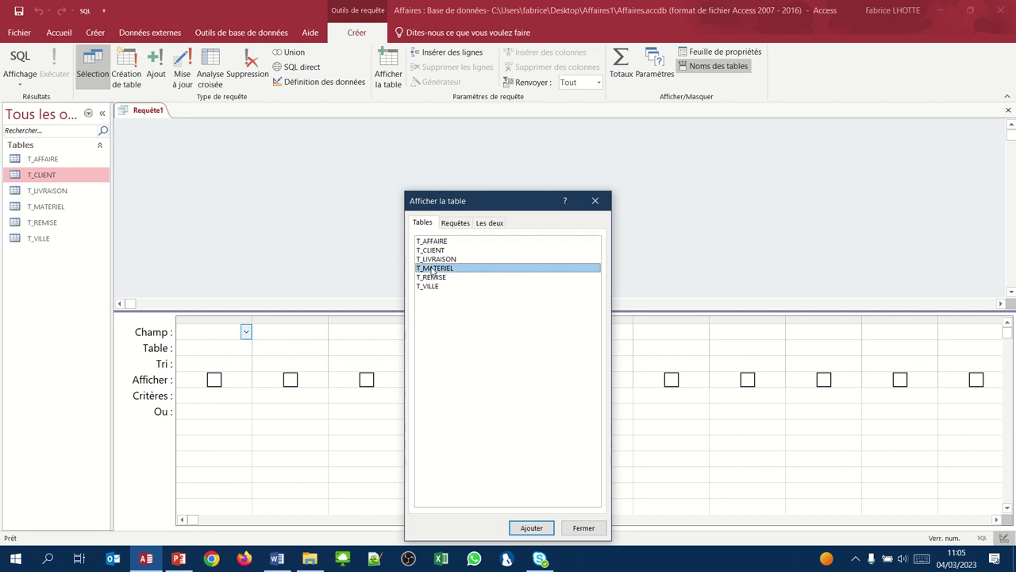
pyautogui.click(530, 527)
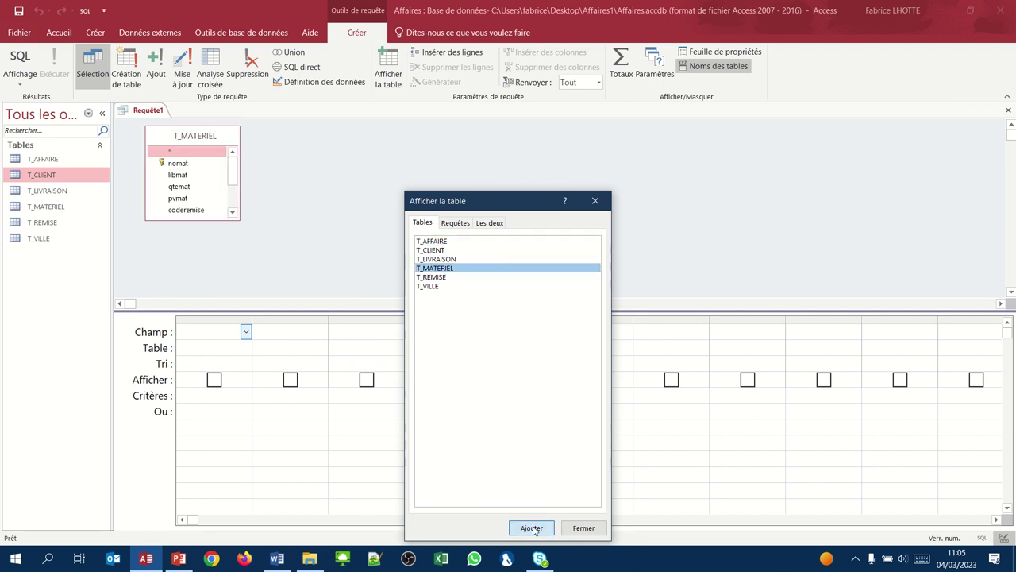
pyautogui.click(584, 527)
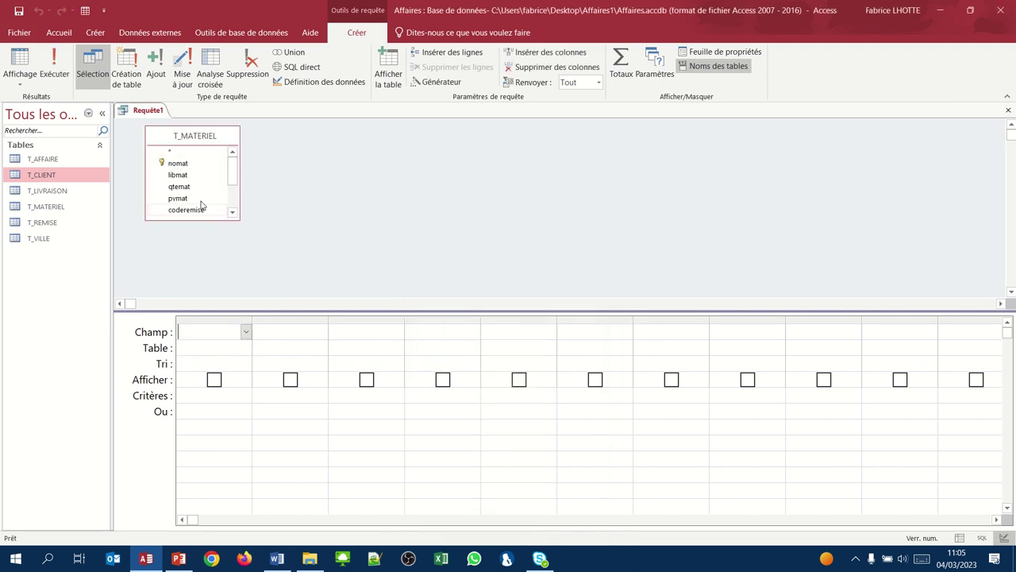
# Add all T_MATERIEL fields to the query with the asterisk, check the resulting datasheet and return to the design
pyautogui.doubleClick(175, 155)
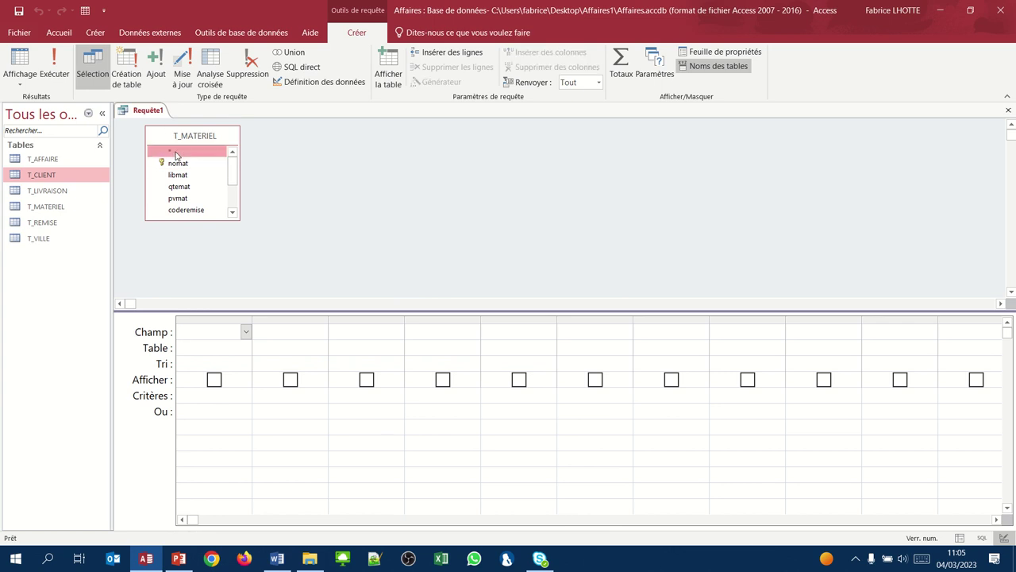
pyautogui.click(13, 63)
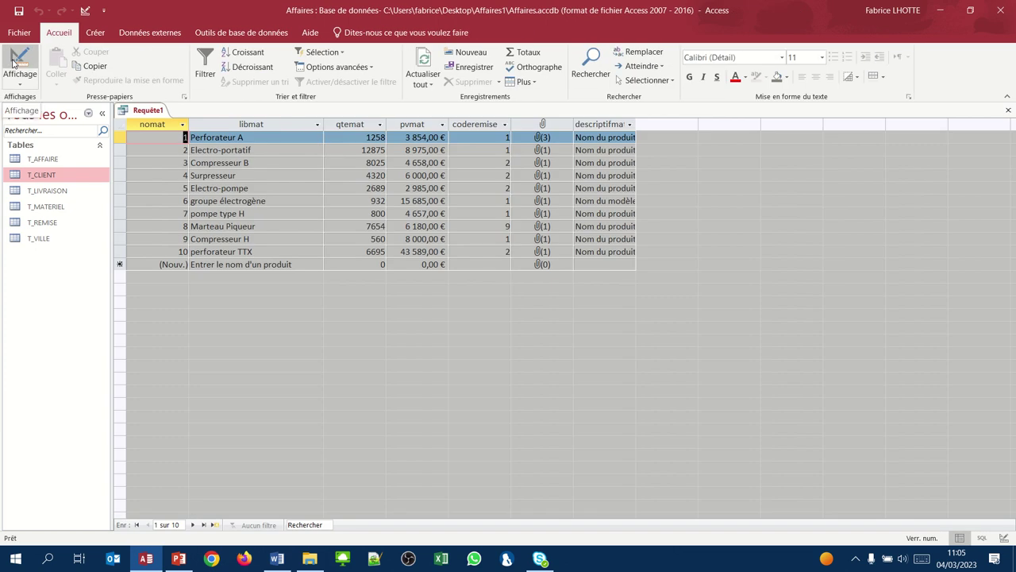
pyautogui.click(12, 63)
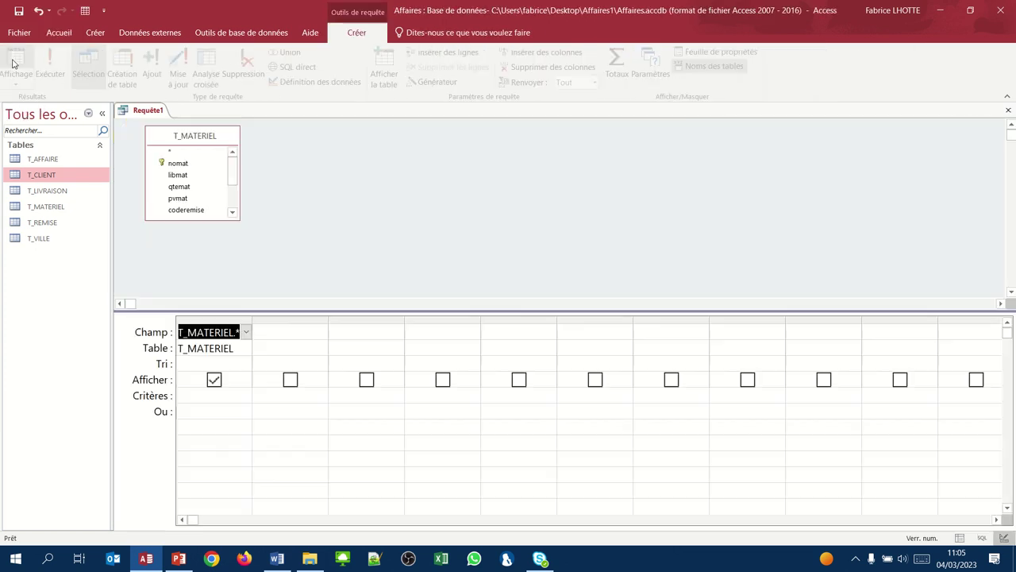
# Remove T_MATERIEL from the query design and add the T_CLIENT table in its place
pyautogui.click(176, 137)
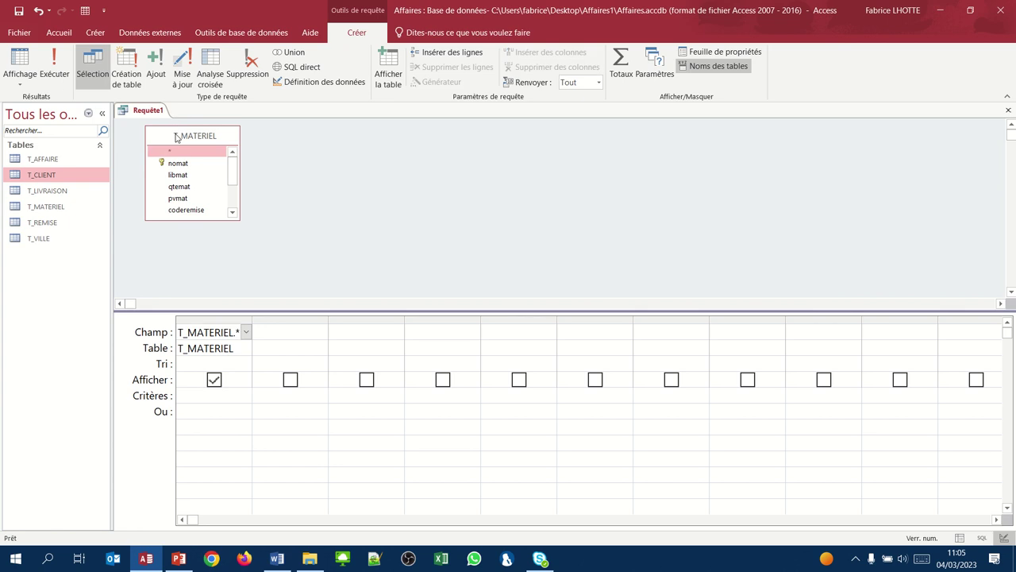
pyautogui.press('Delete')
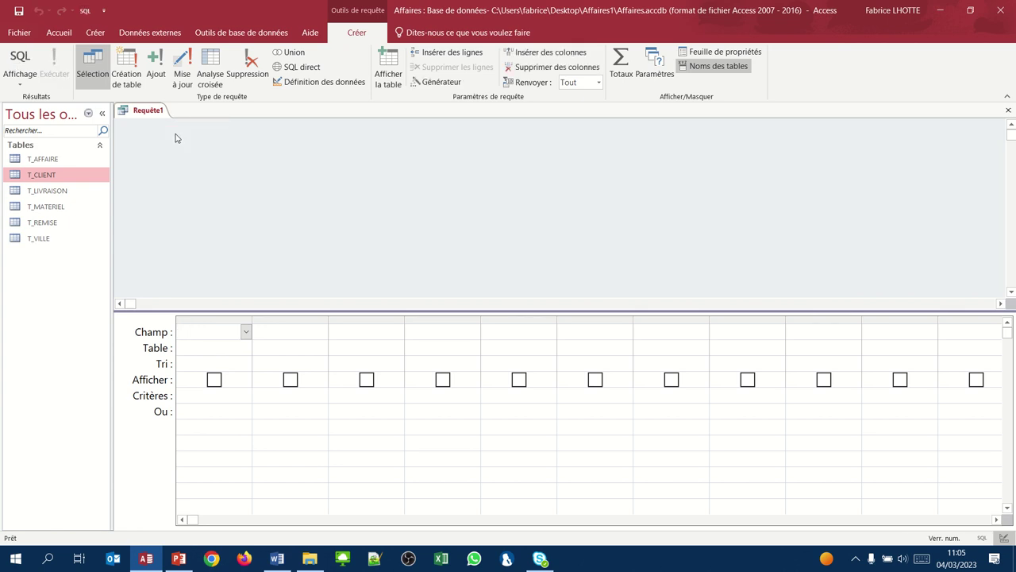
pyautogui.rightClick(177, 137)
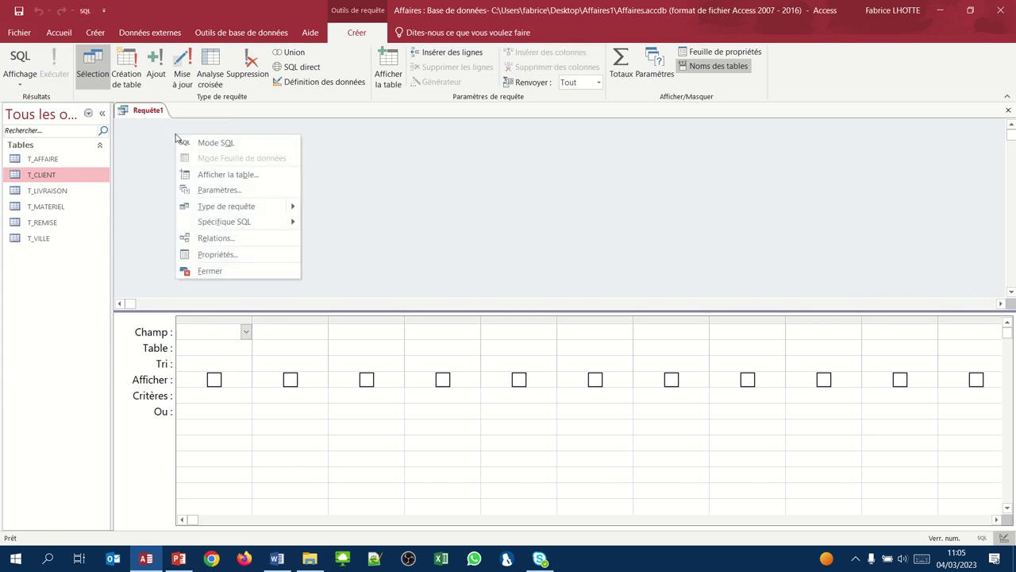
pyautogui.click(228, 179)
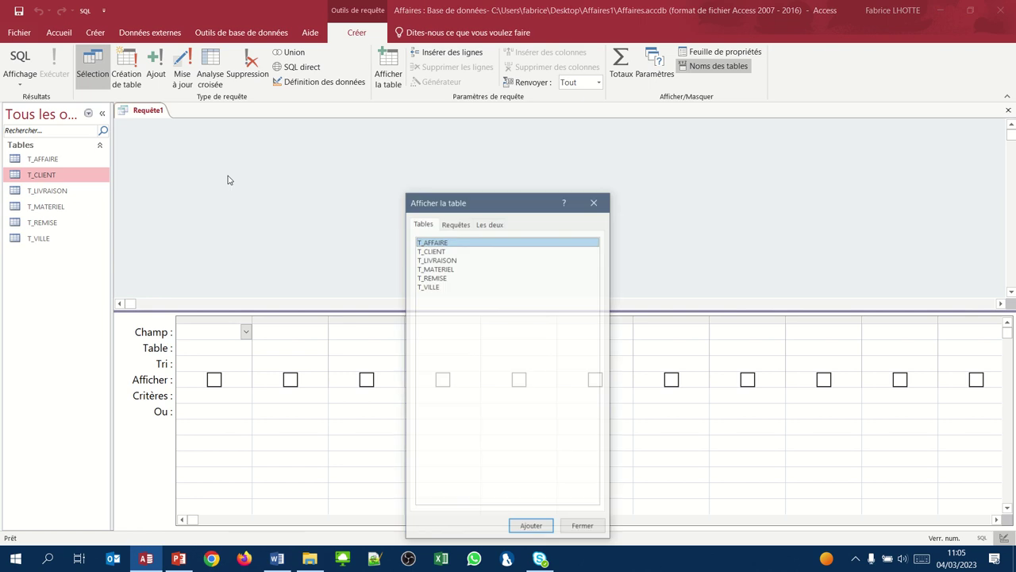
pyautogui.click(425, 251)
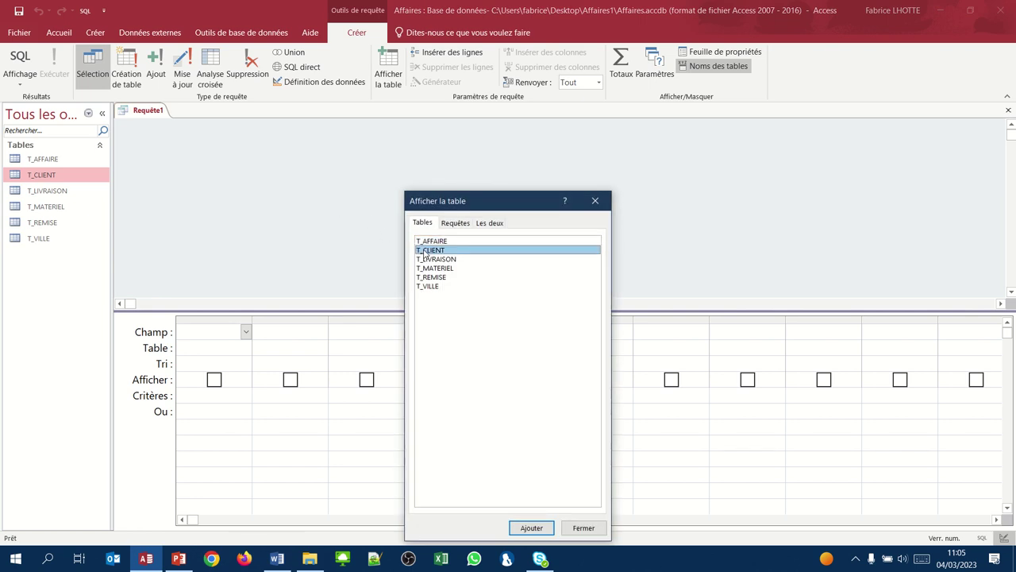
pyautogui.click(531, 528)
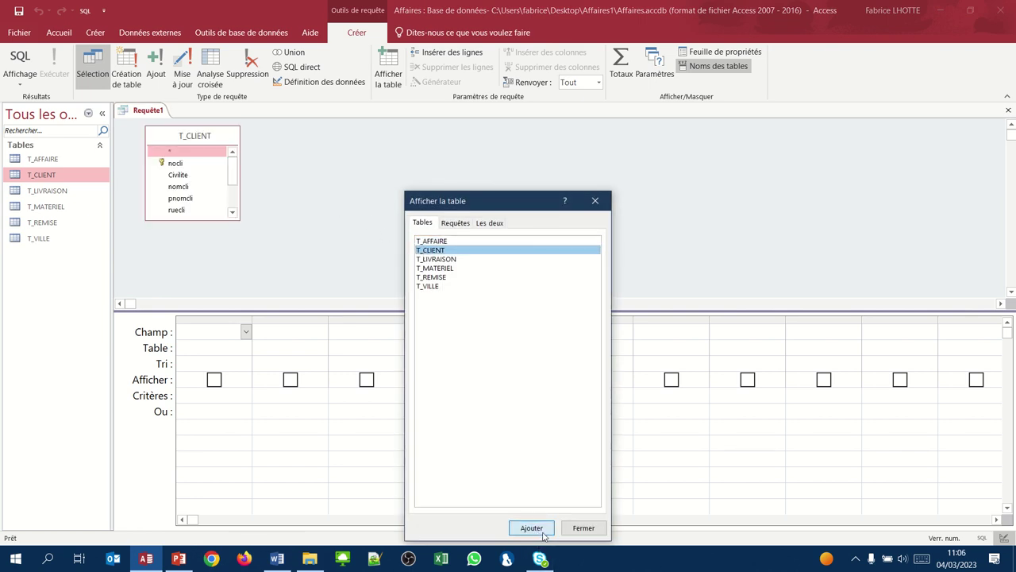
pyautogui.click(583, 528)
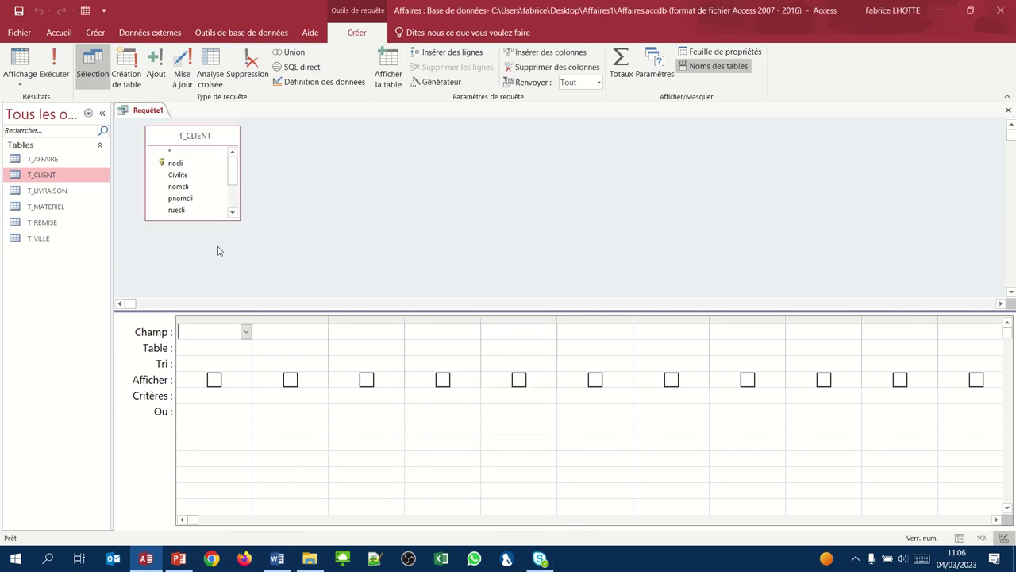
# Include every T_CLIENT field in the query with the asterisk, view the client records and go back to the design
pyautogui.doubleClick(169, 153)
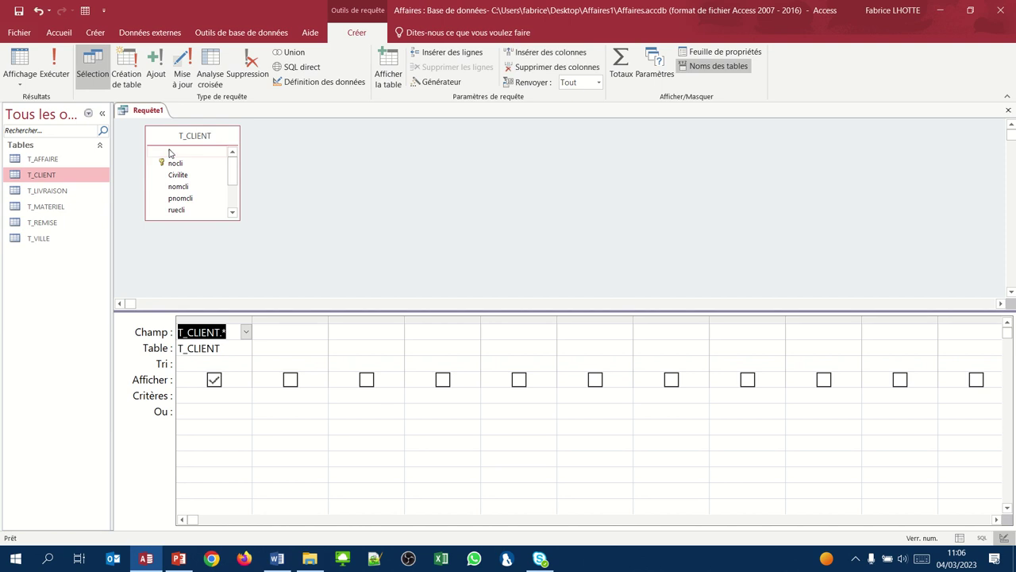
pyautogui.click(24, 60)
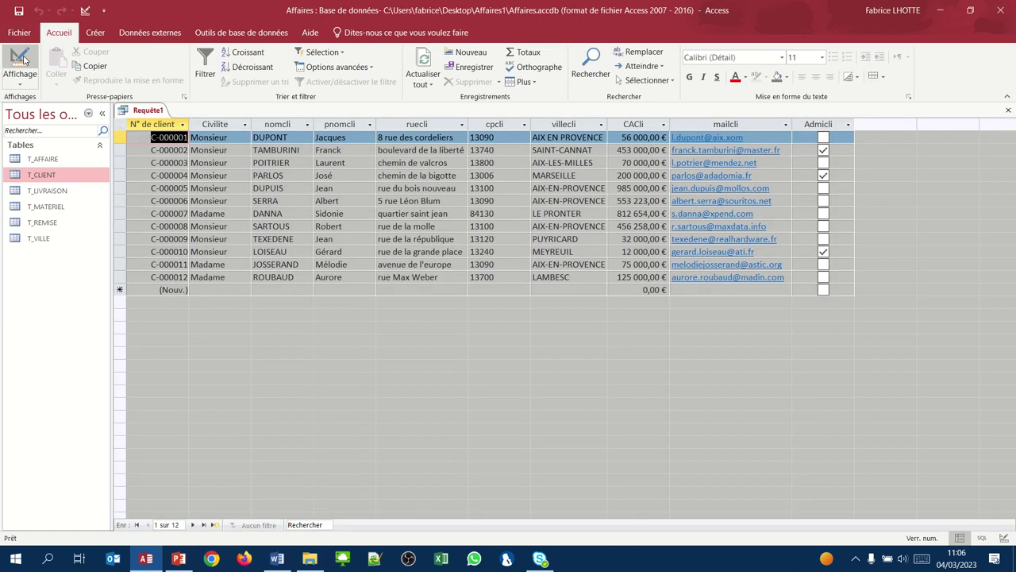
pyautogui.click(24, 59)
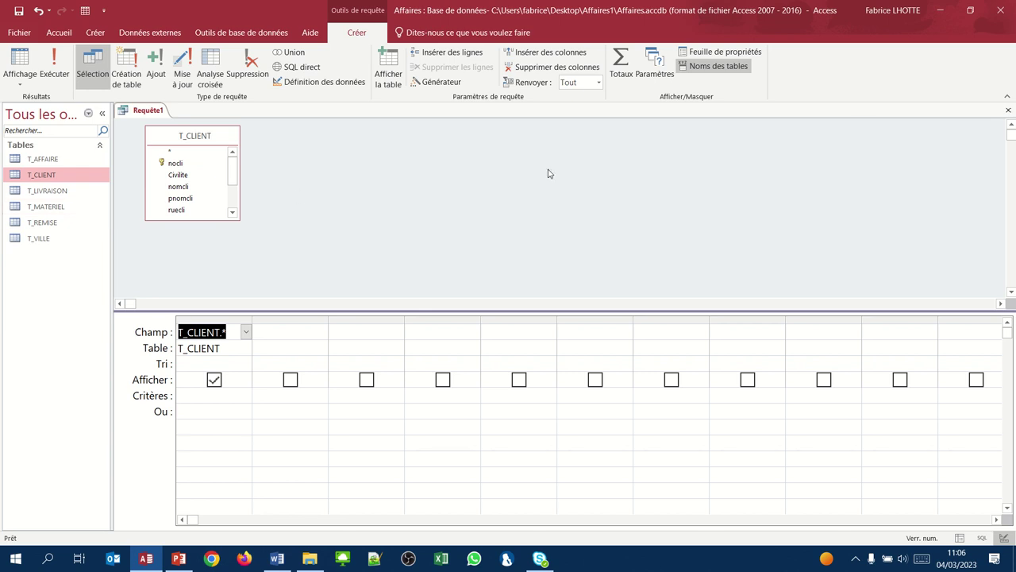
# Close the query and save it under the name R_S01
pyautogui.click(1008, 110)
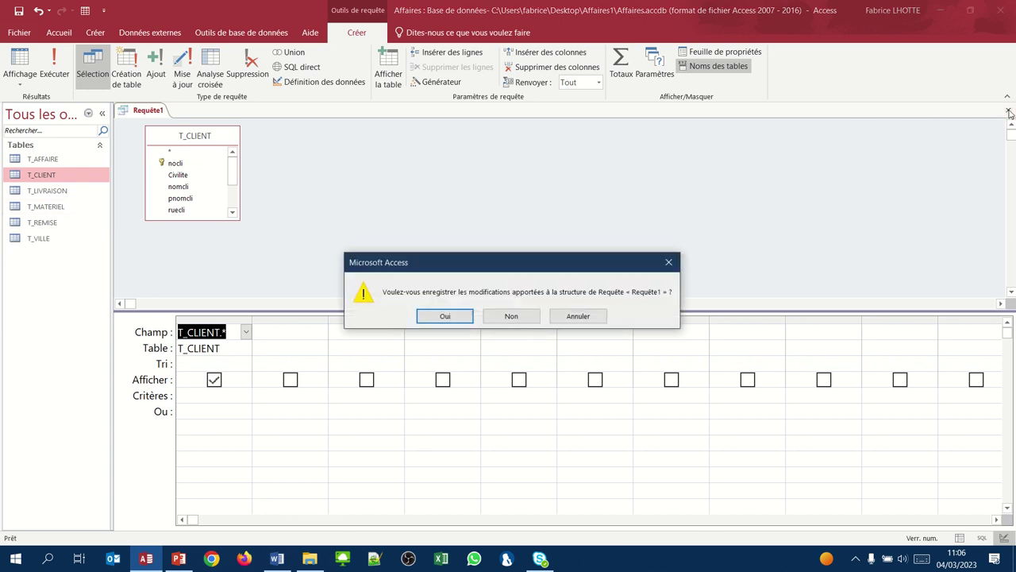
pyautogui.click(442, 316)
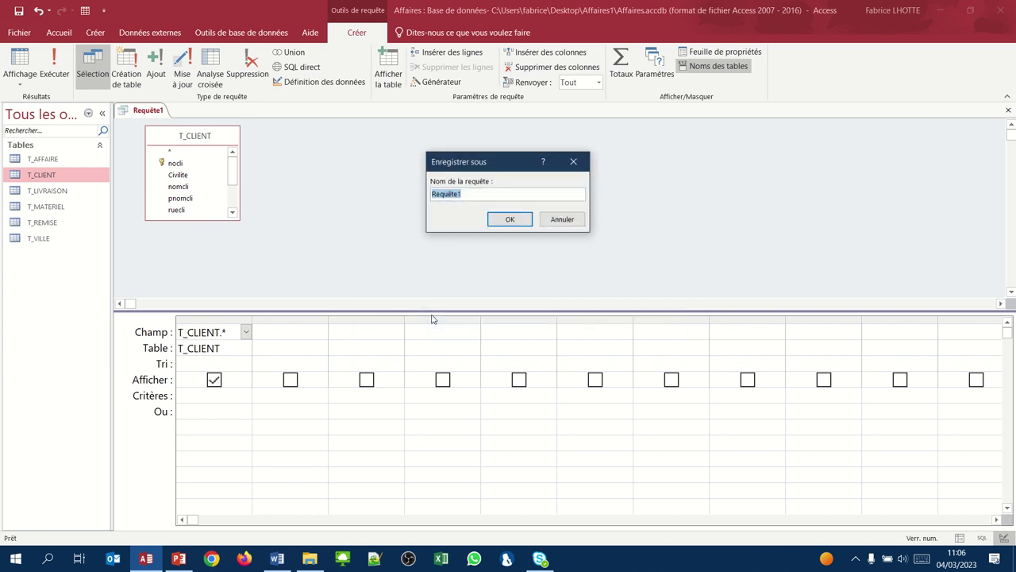
pyautogui.write('R_S01')
pyautogui.click(500, 225)
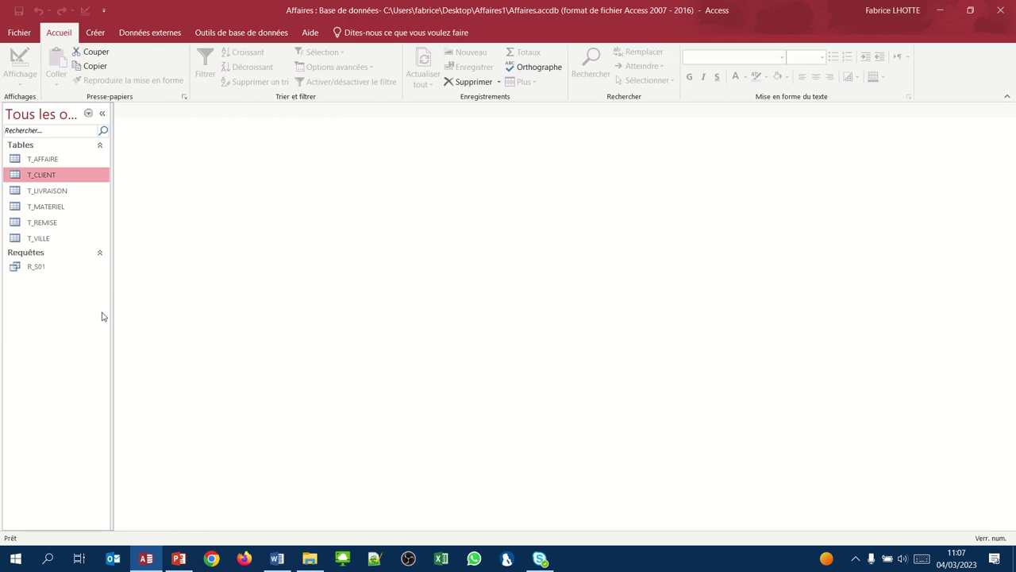
# Run the saved R_S01 query to view its client records, close the datasheet and run the query again
pyautogui.doubleClick(33, 269)
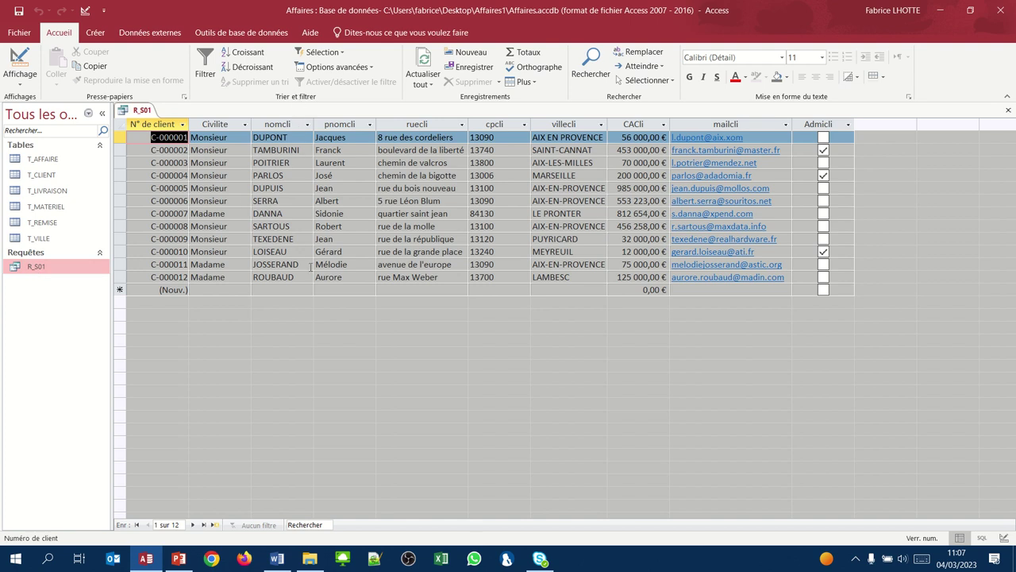
pyautogui.click(1009, 110)
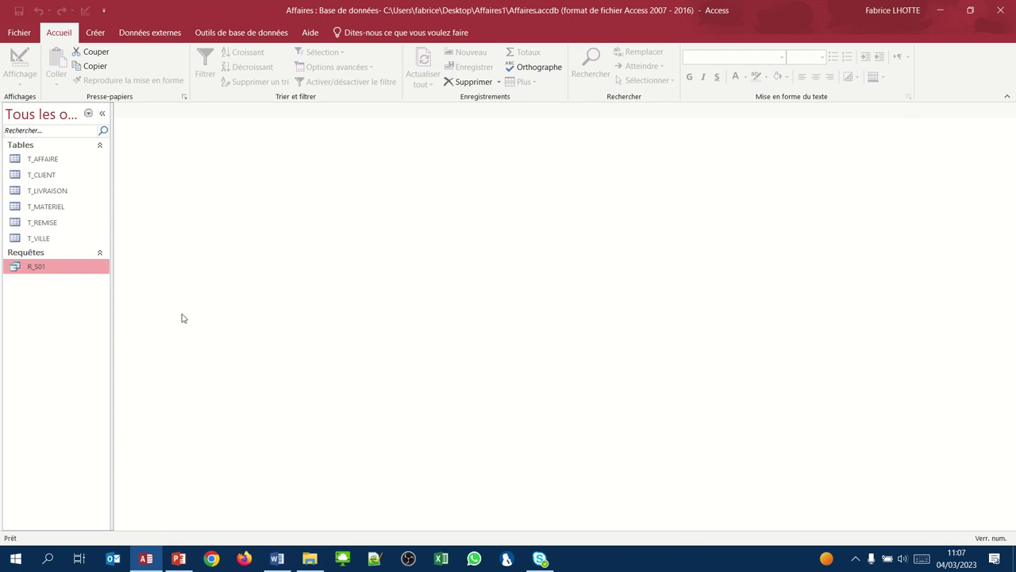
pyautogui.doubleClick(34, 269)
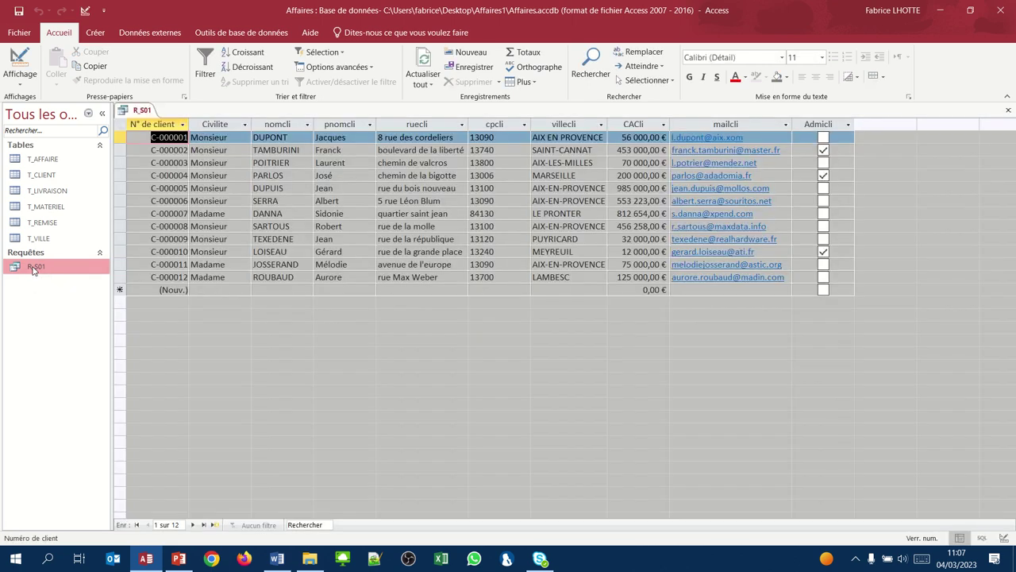